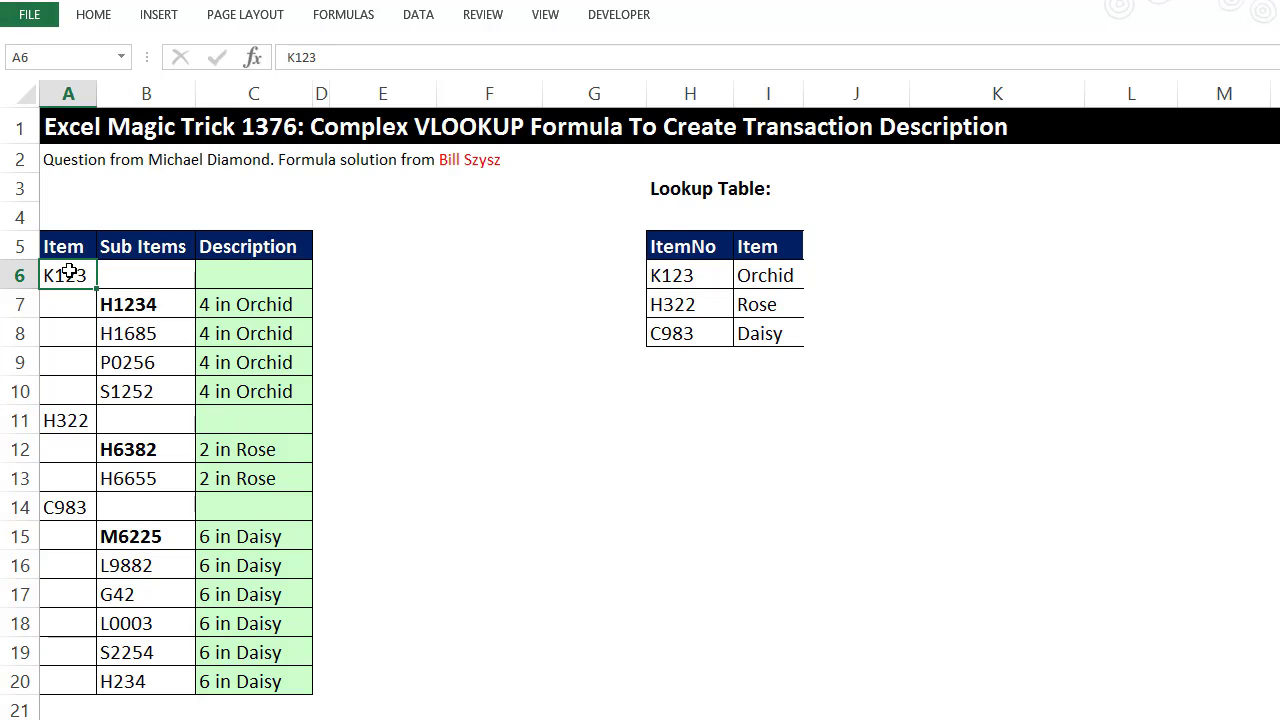
Step: Examine how the sub items under H322 and C983 relate to their item codes, the lookup table and the descriptions in C15:C20
drag(150, 449, 148, 478)
key(ctrl+v)
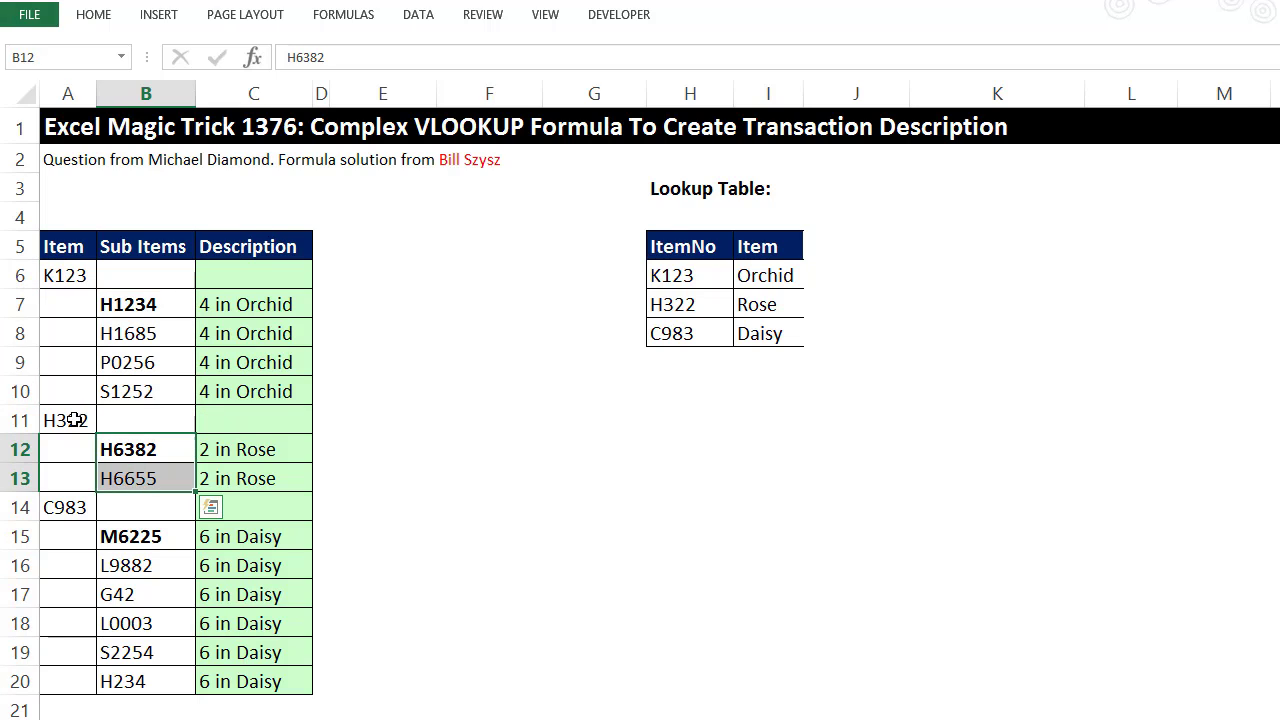
click(75, 420)
drag(106, 531, 110, 681)
key(ctrl+v)
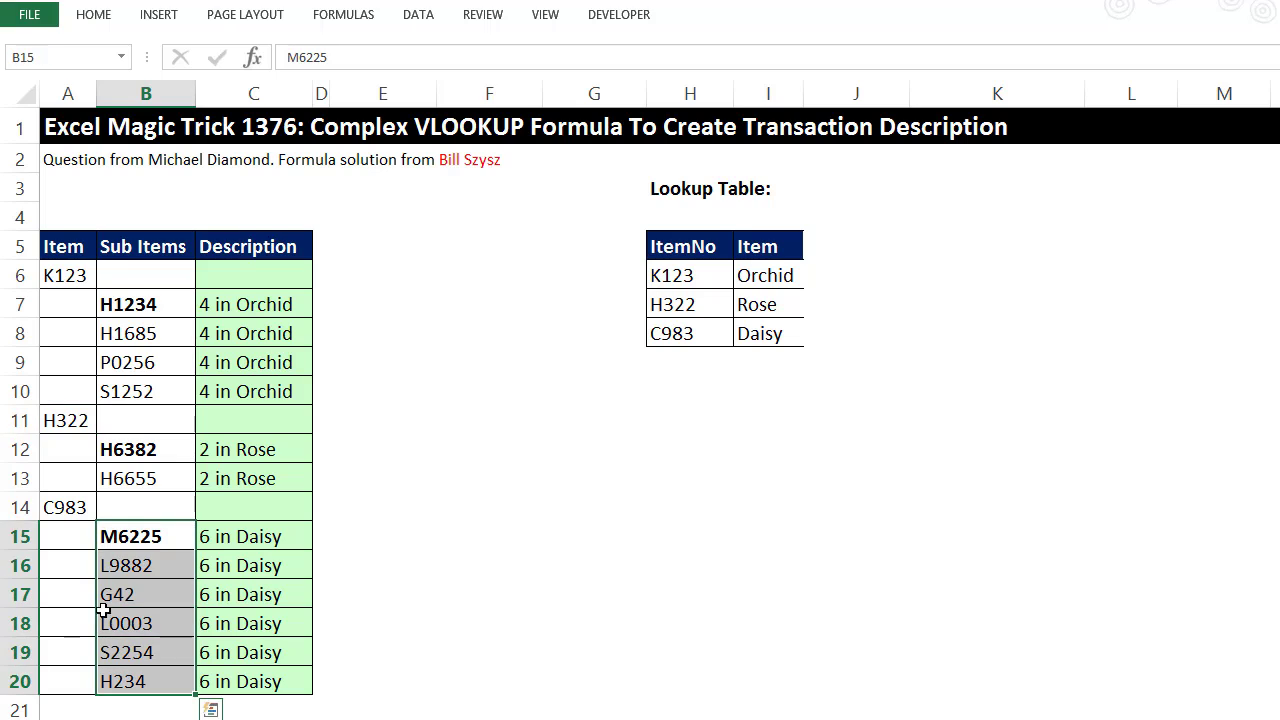
click(64, 508)
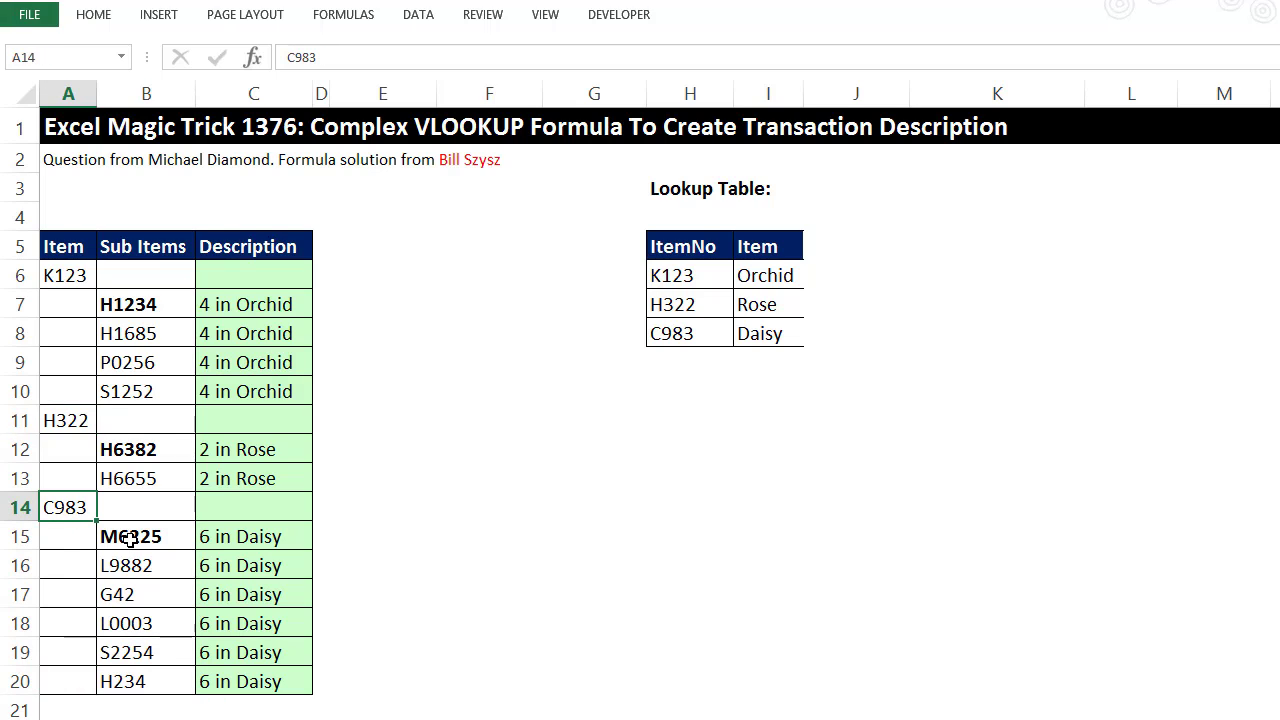
drag(123, 536, 128, 682)
key(ctrl+v)
drag(220, 536, 244, 676)
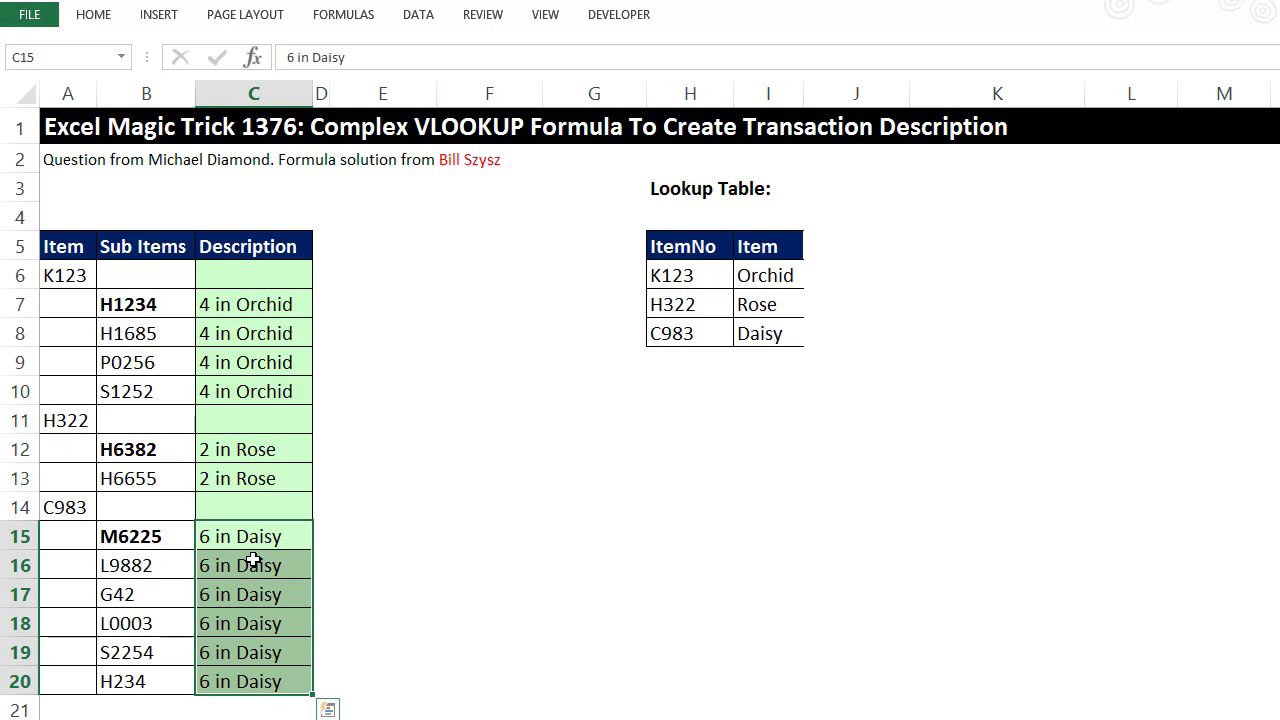
click(71, 507)
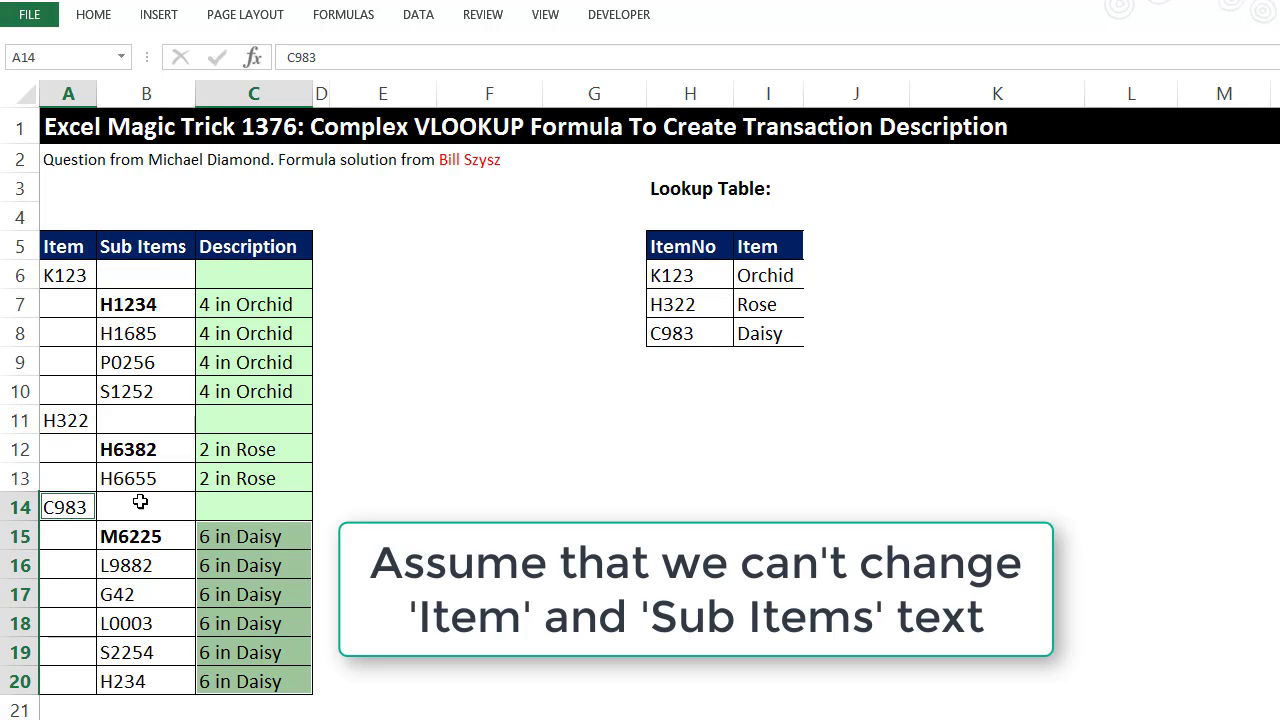
click(755, 335)
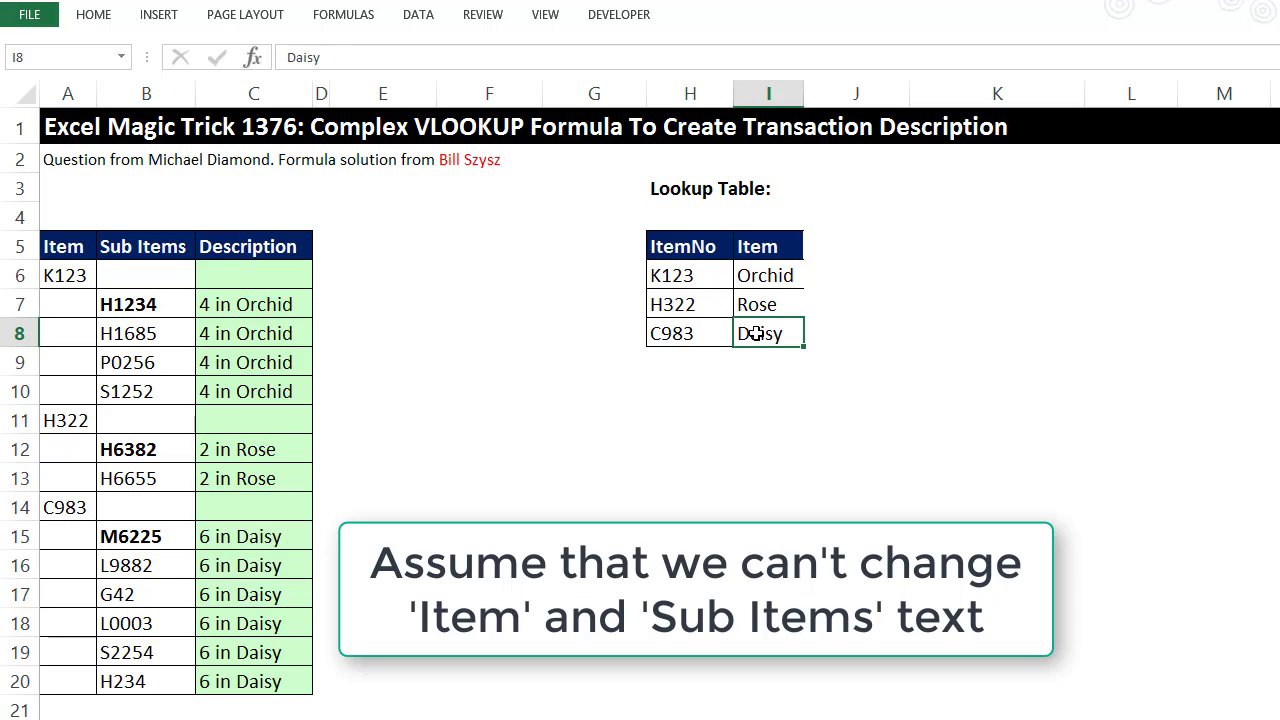
drag(236, 540, 214, 681)
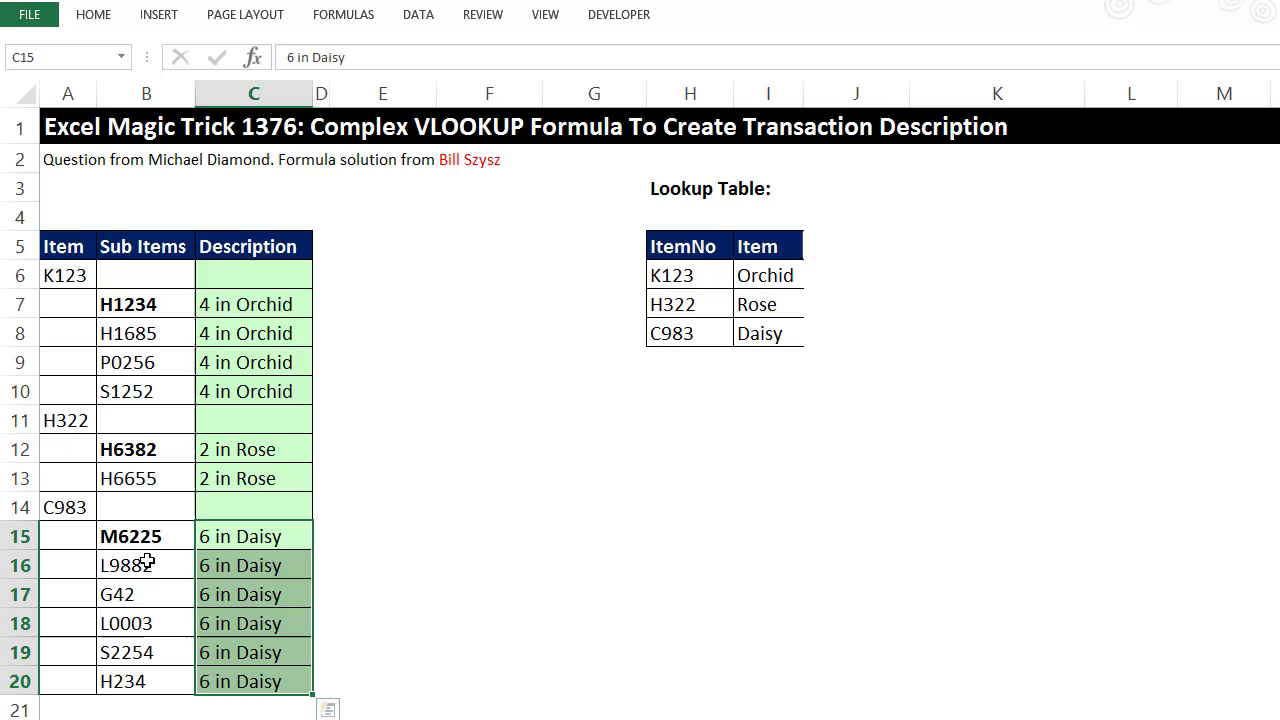
Step: Examine the blank Item cells beneath C983, H322 and K123 in column A
click(72, 509)
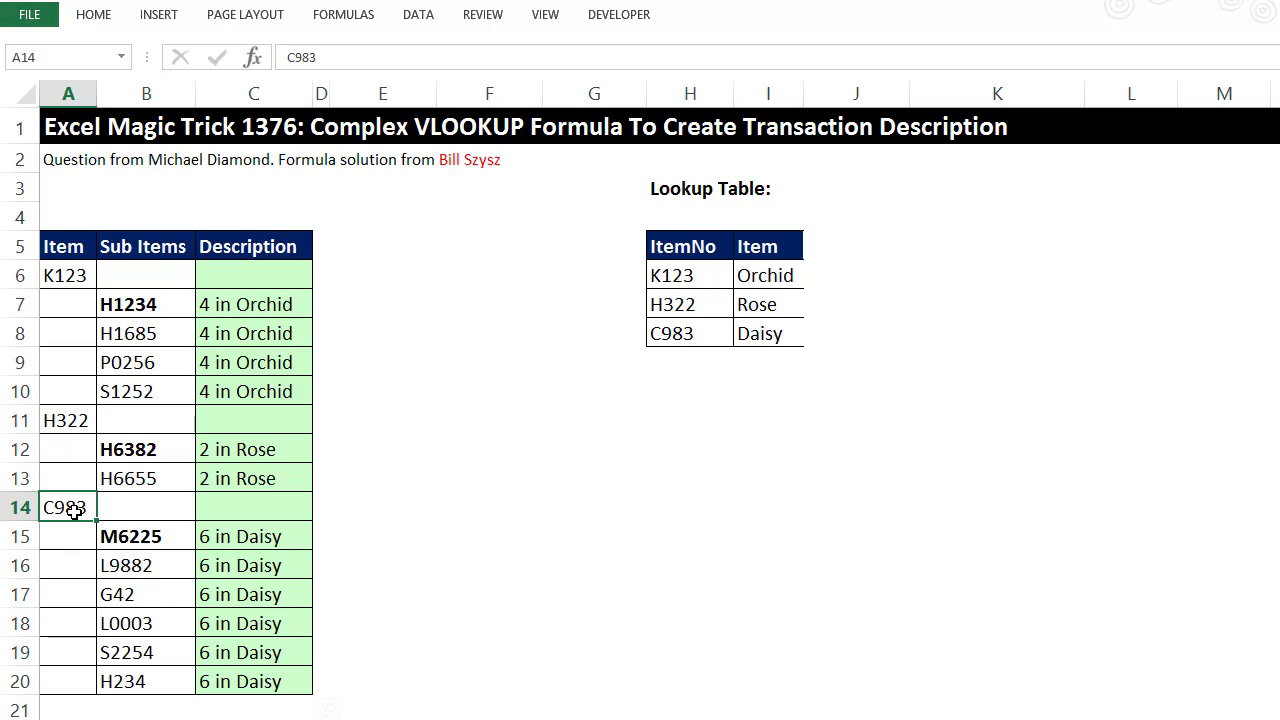
drag(69, 533, 70, 686)
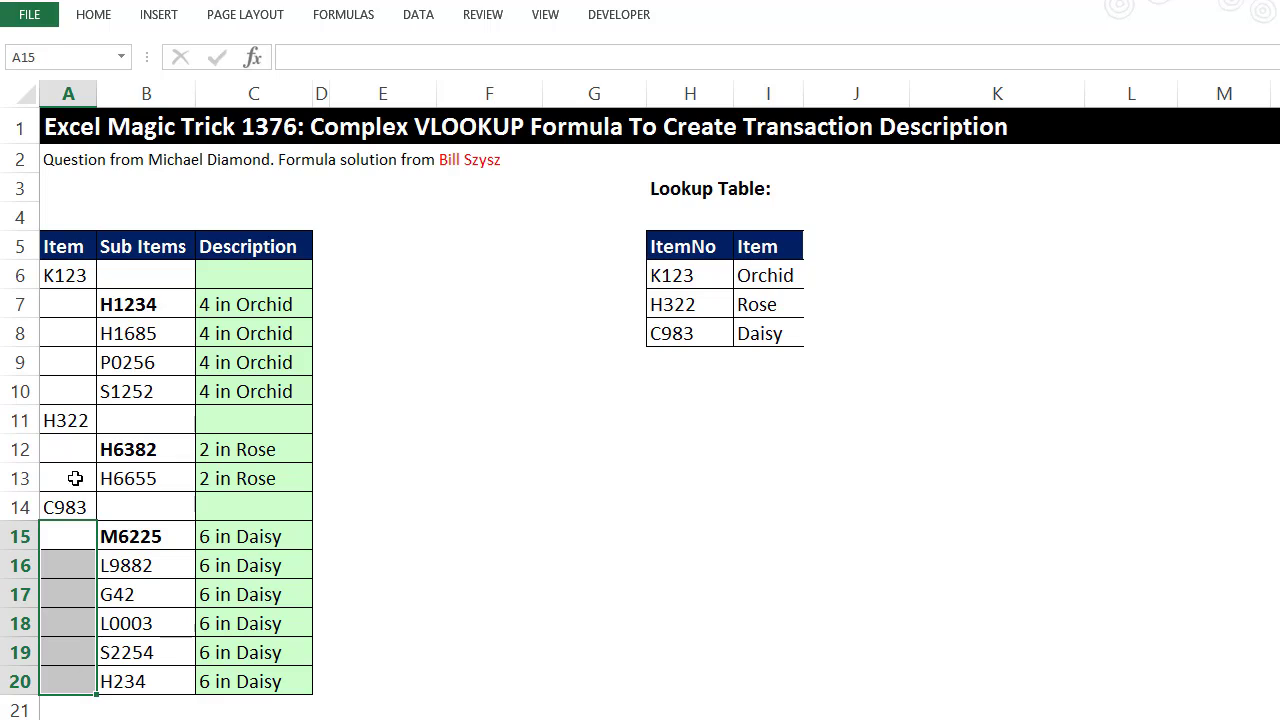
click(64, 430)
drag(64, 450, 64, 478)
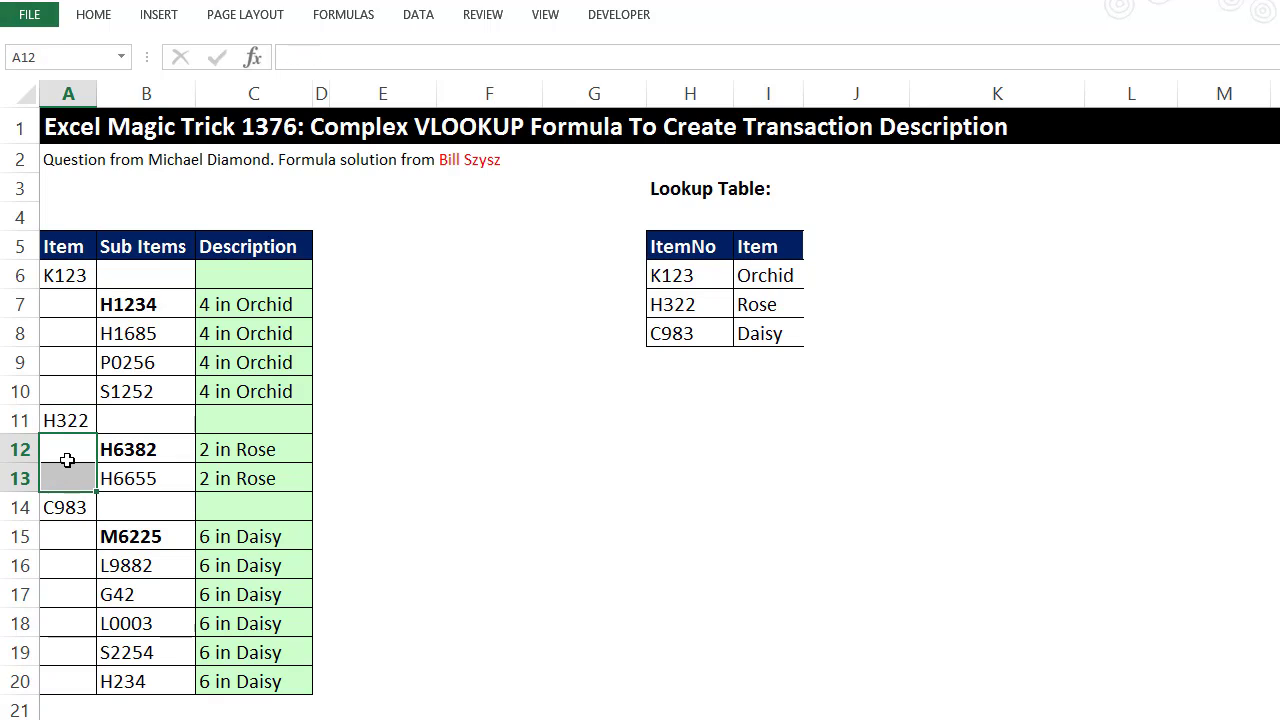
click(65, 276)
drag(64, 300, 67, 389)
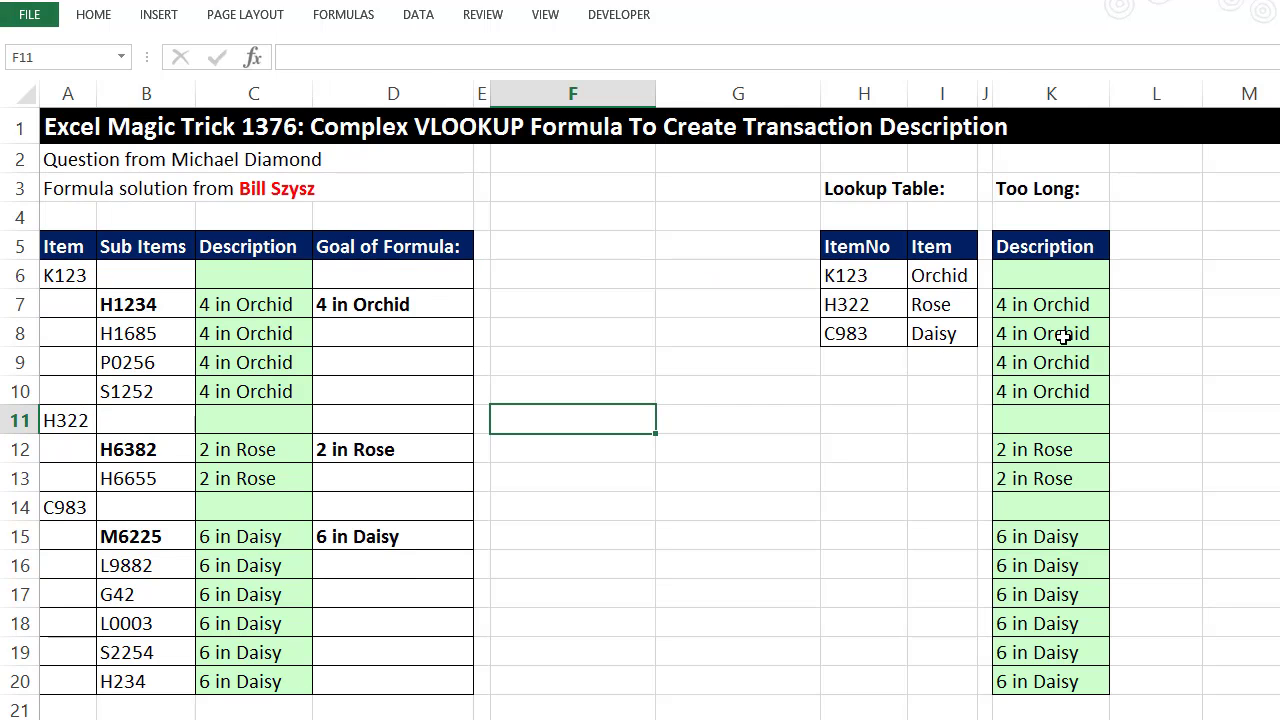
Step: Inspect the full formula in cell K8 of the Too Long description column
click(1062, 333)
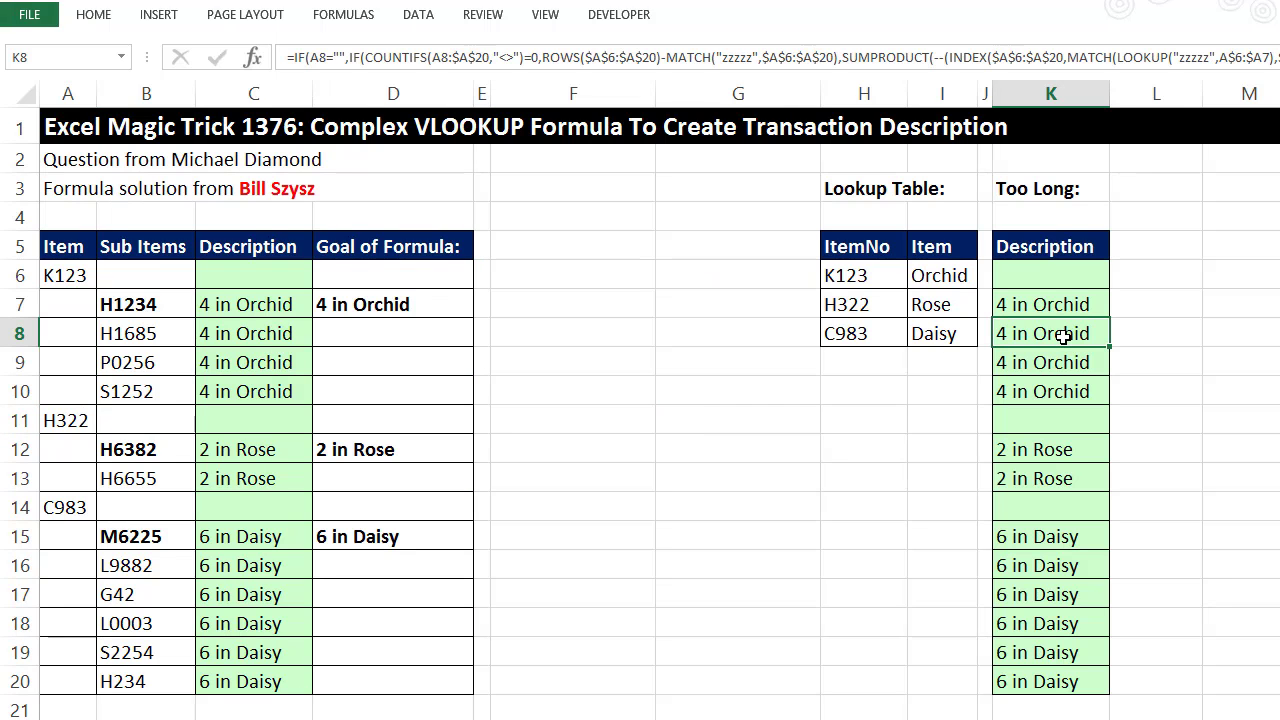
drag(828, 75, 831, 104)
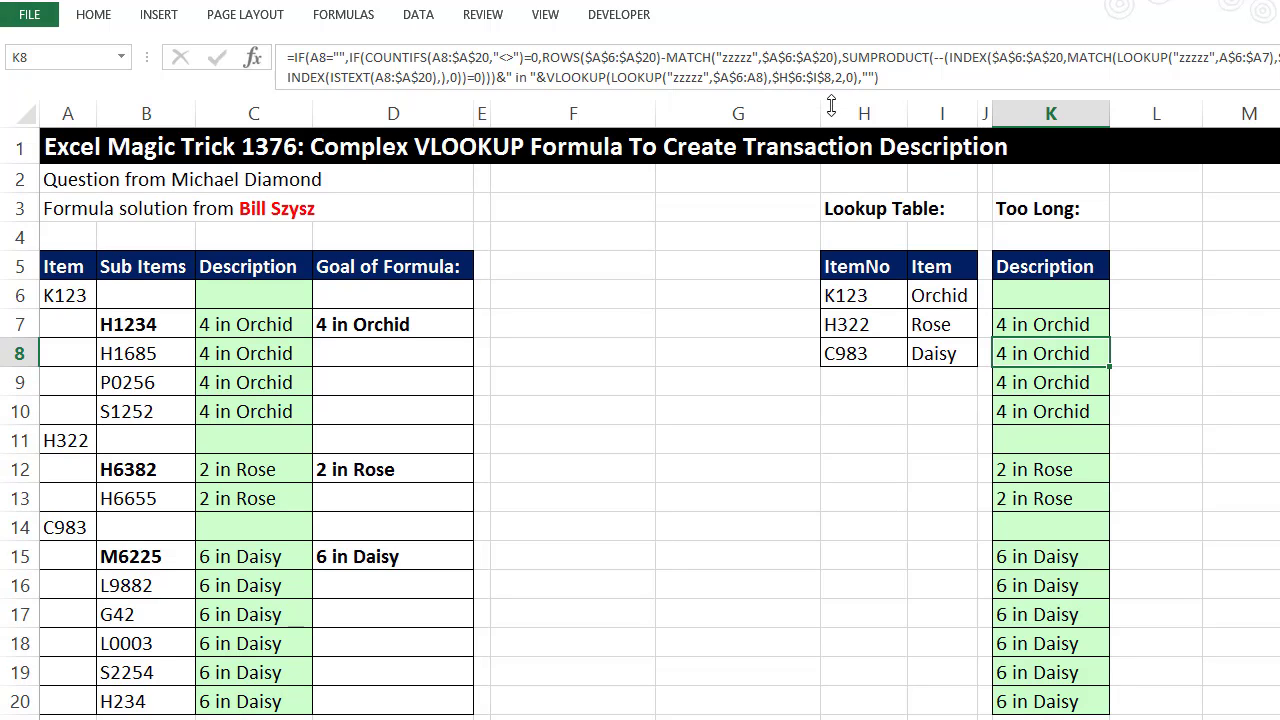
drag(831, 104, 832, 86)
Step: Inspect the shorter Description formula in cell C9 and the cell ranges it references, leaving it unedited
click(663, 355)
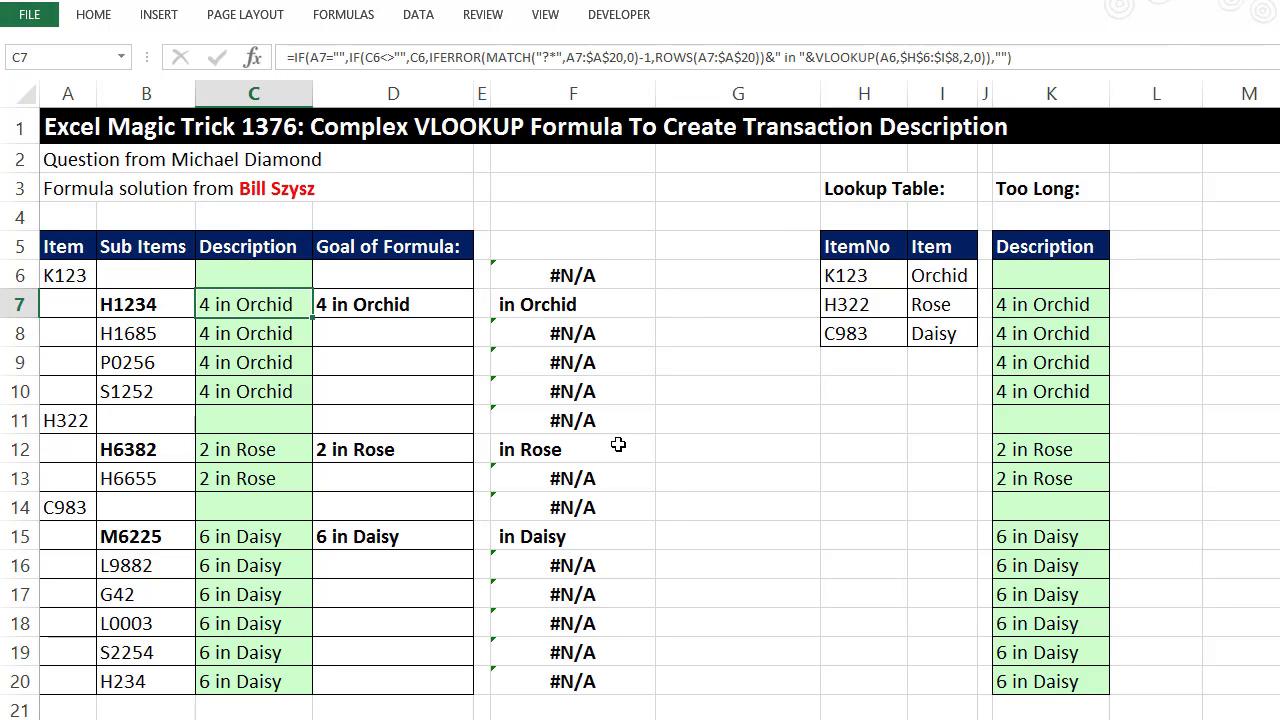
click(275, 350)
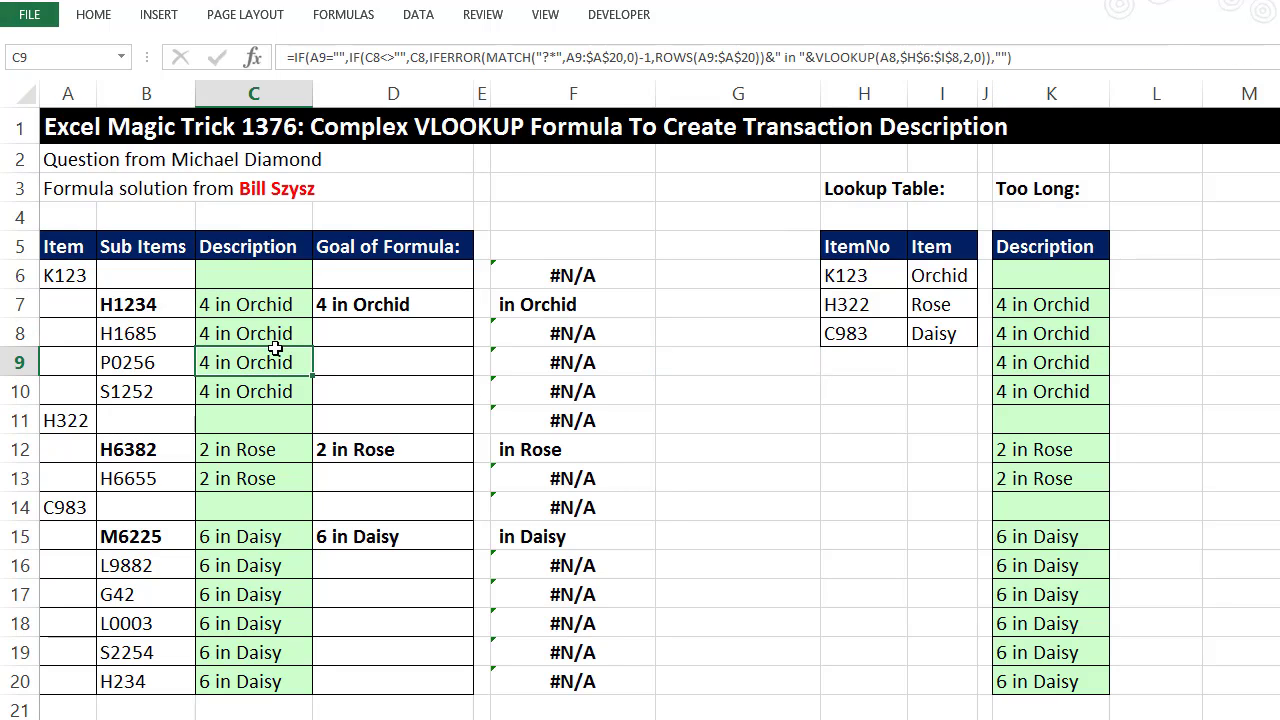
click(507, 57)
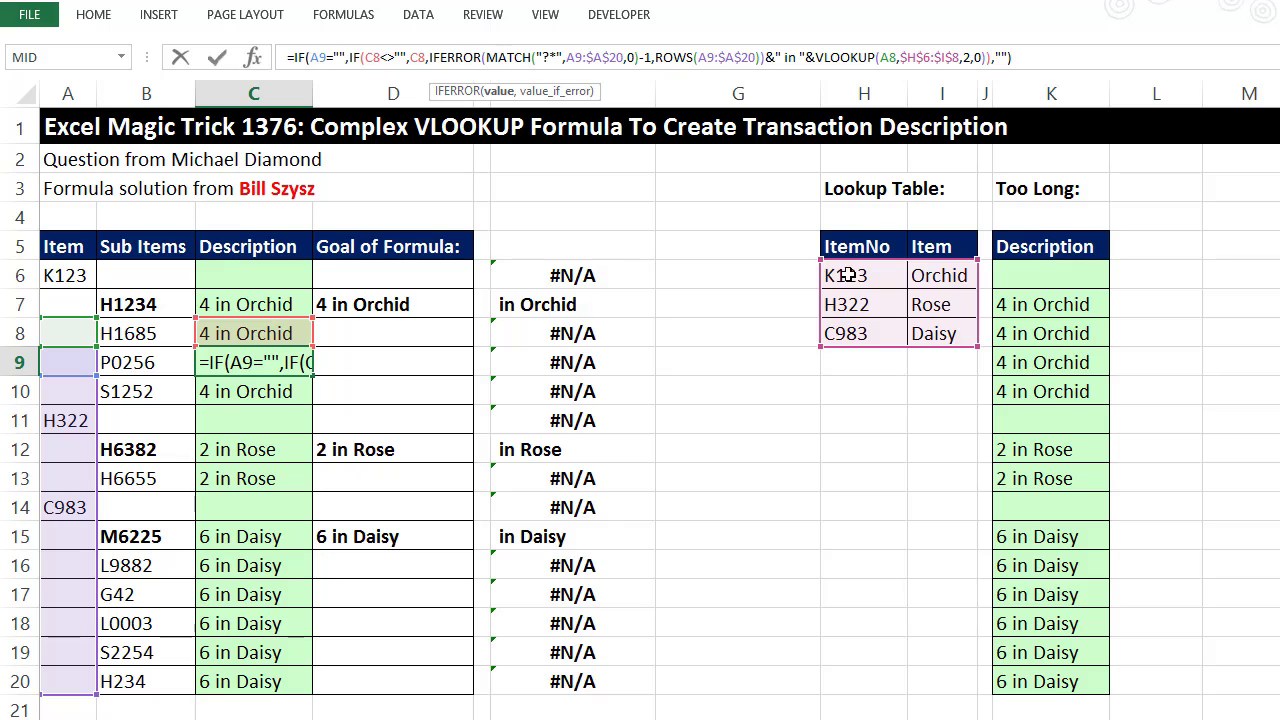
key(Escape)
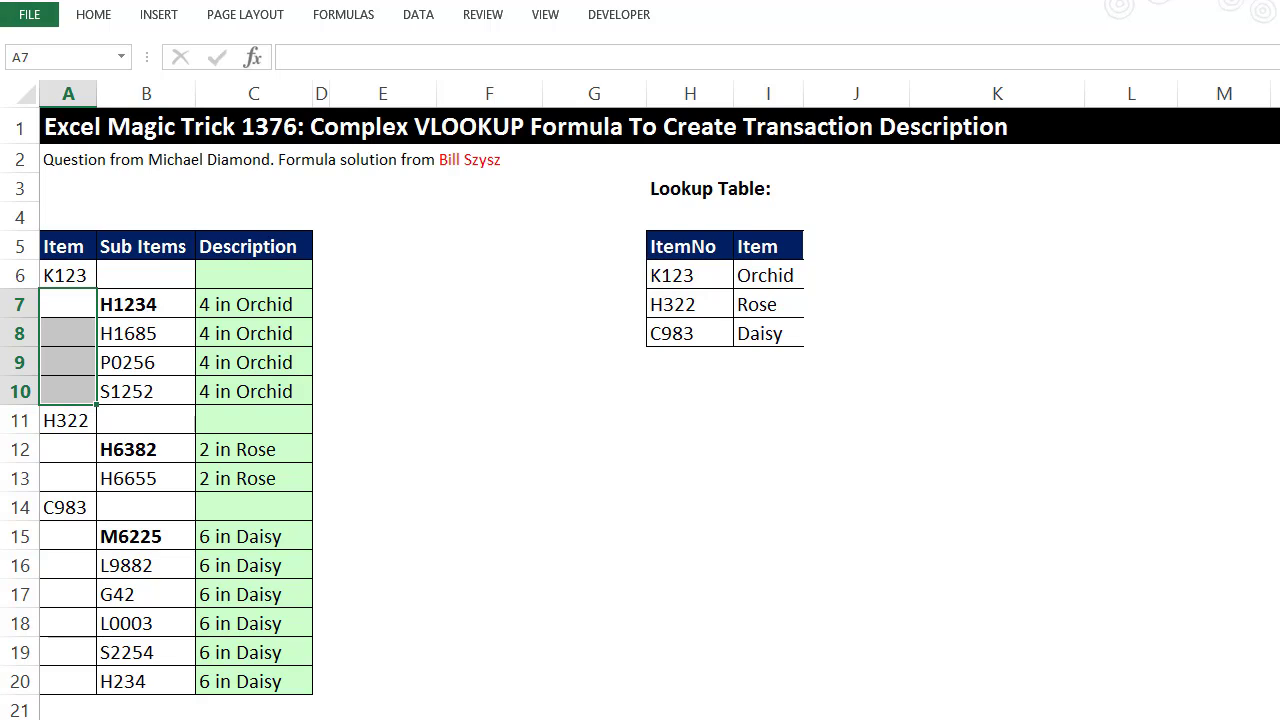
Step: Enter y in cell O3 to reveal the "1: Repeat item" helper column
click(1279, 188)
text(y)
key(Return)
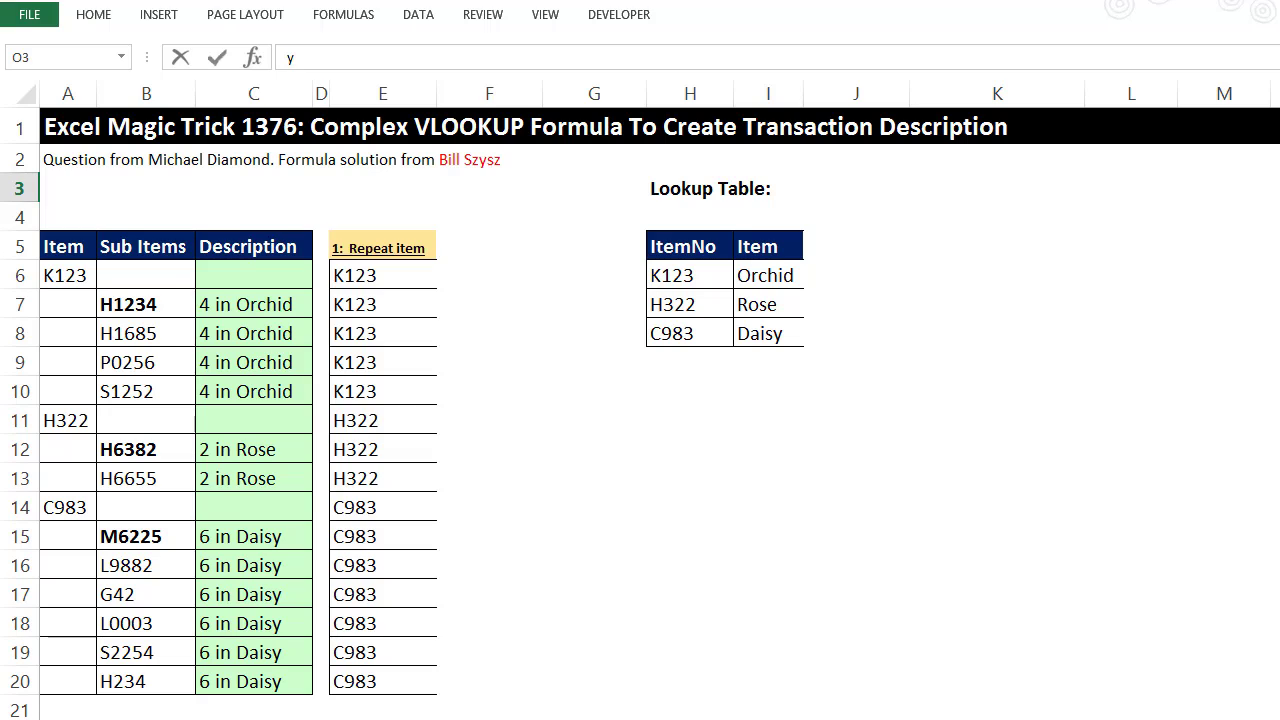
Step: Examine the Repeat item formulas in E6, E7 and E11 against the item codes in column A
click(74, 92)
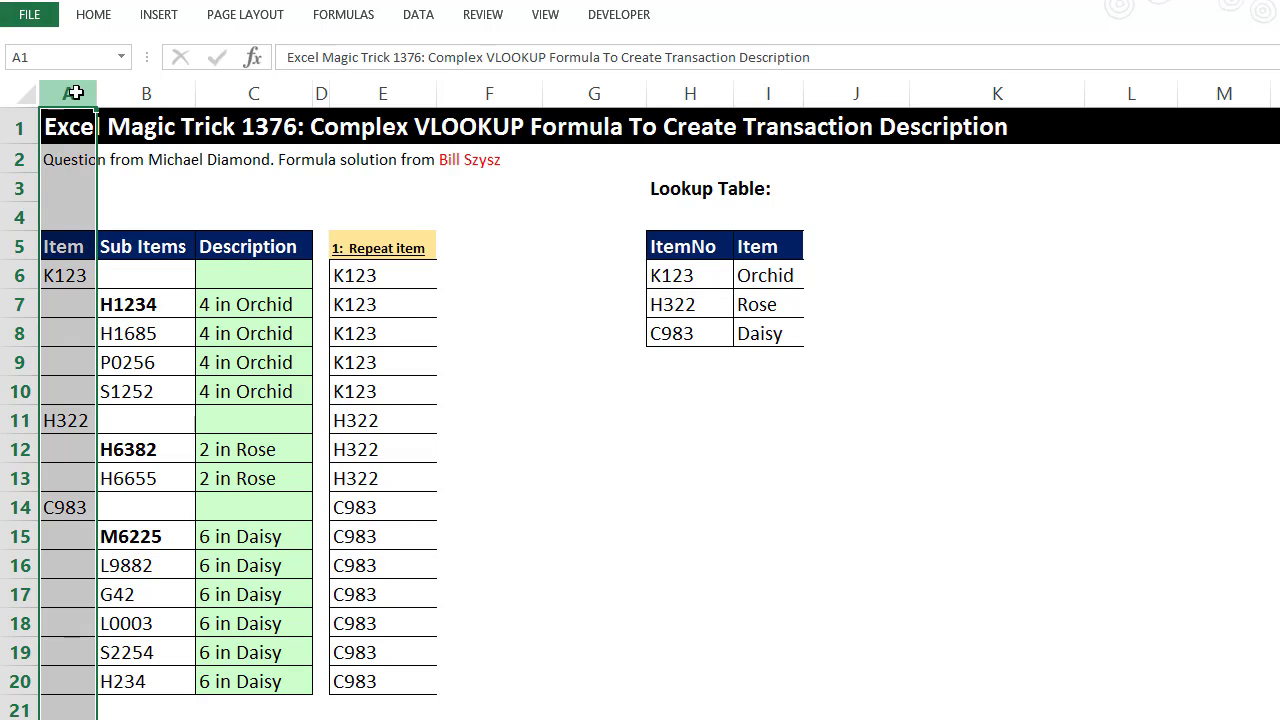
click(357, 276)
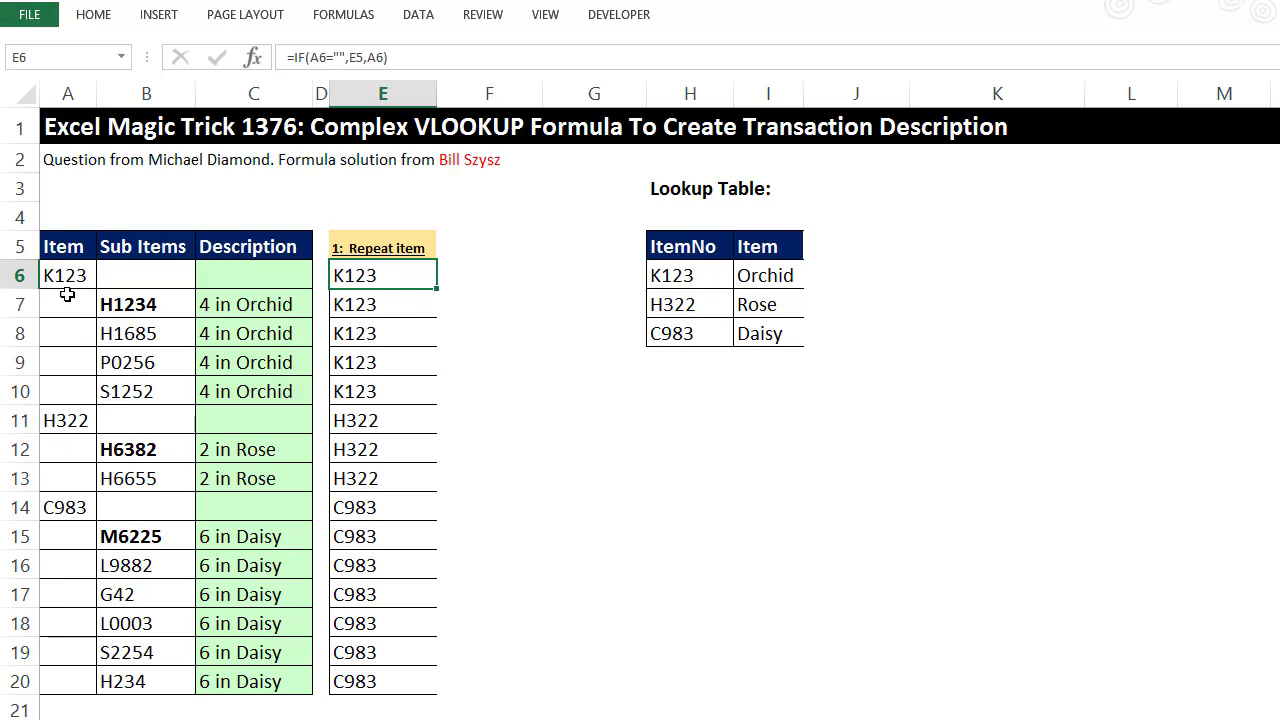
click(376, 308)
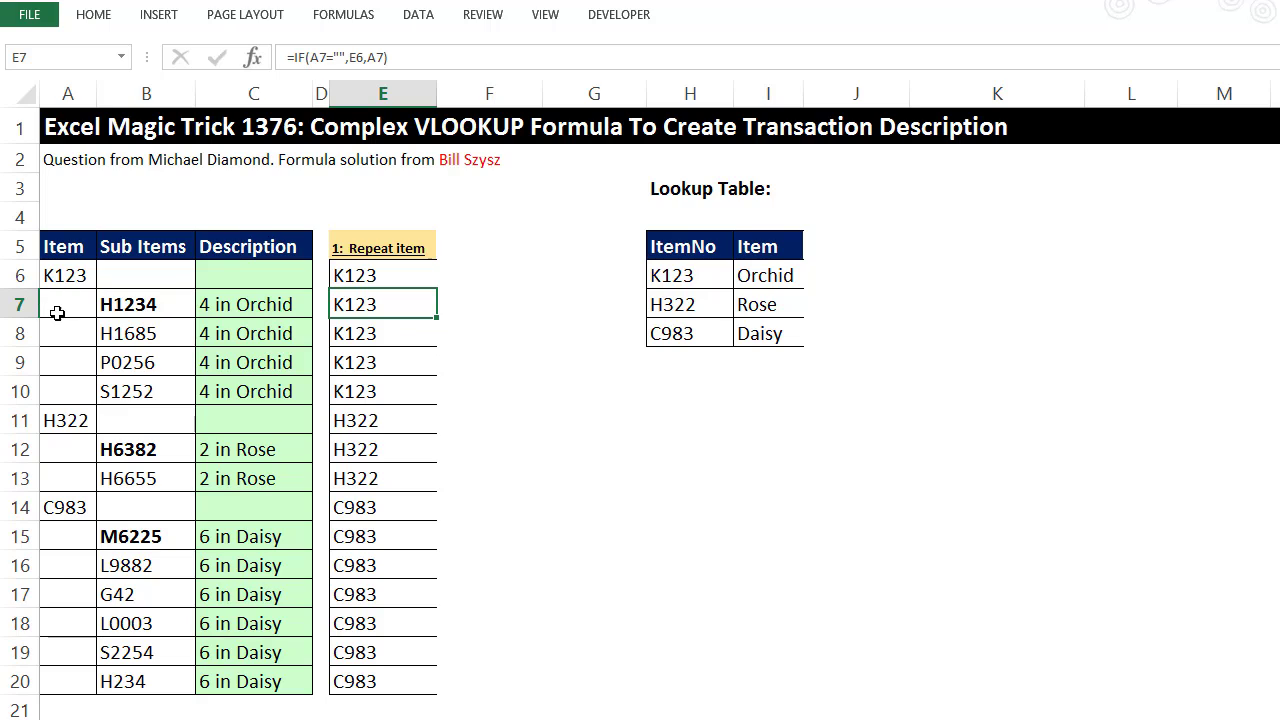
click(360, 279)
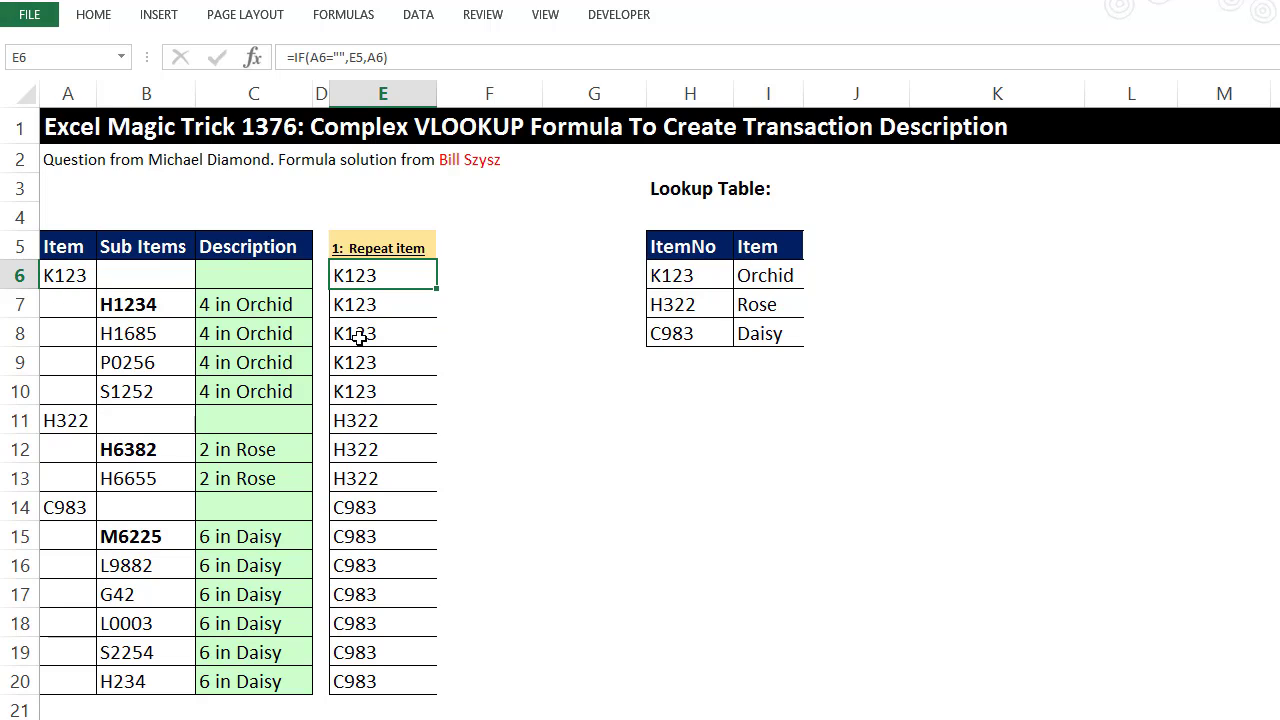
click(352, 416)
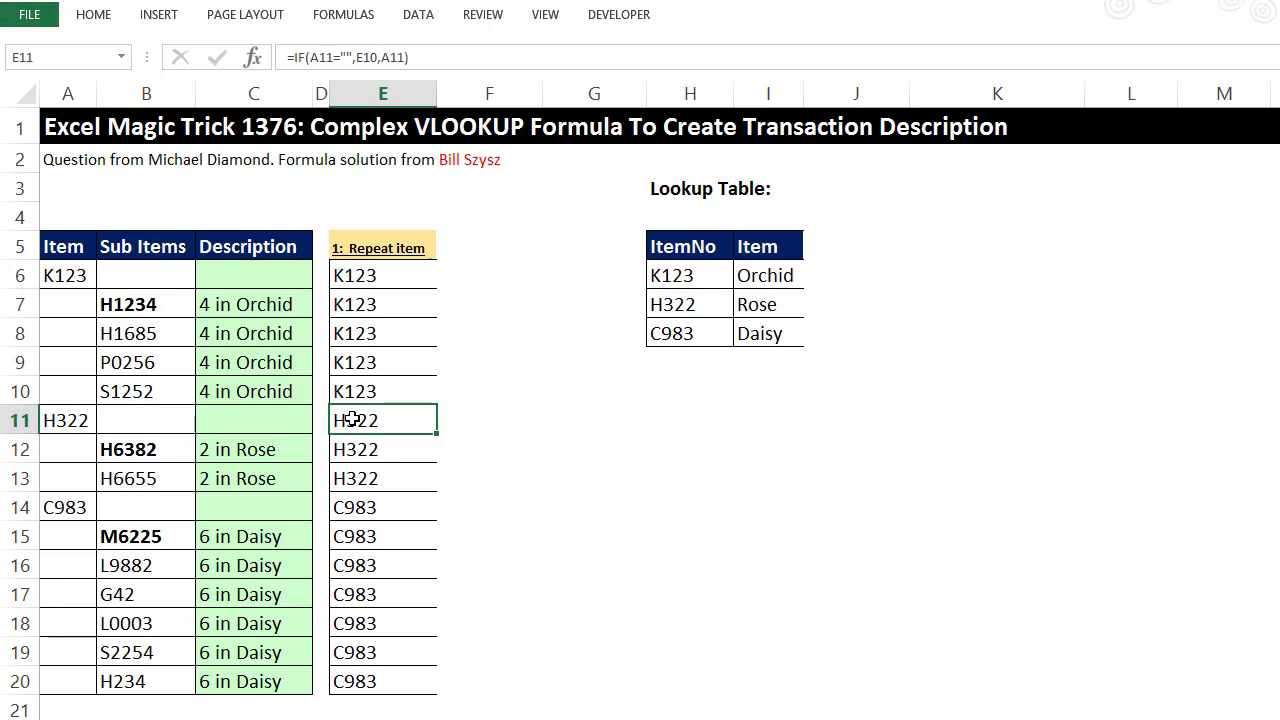
click(68, 418)
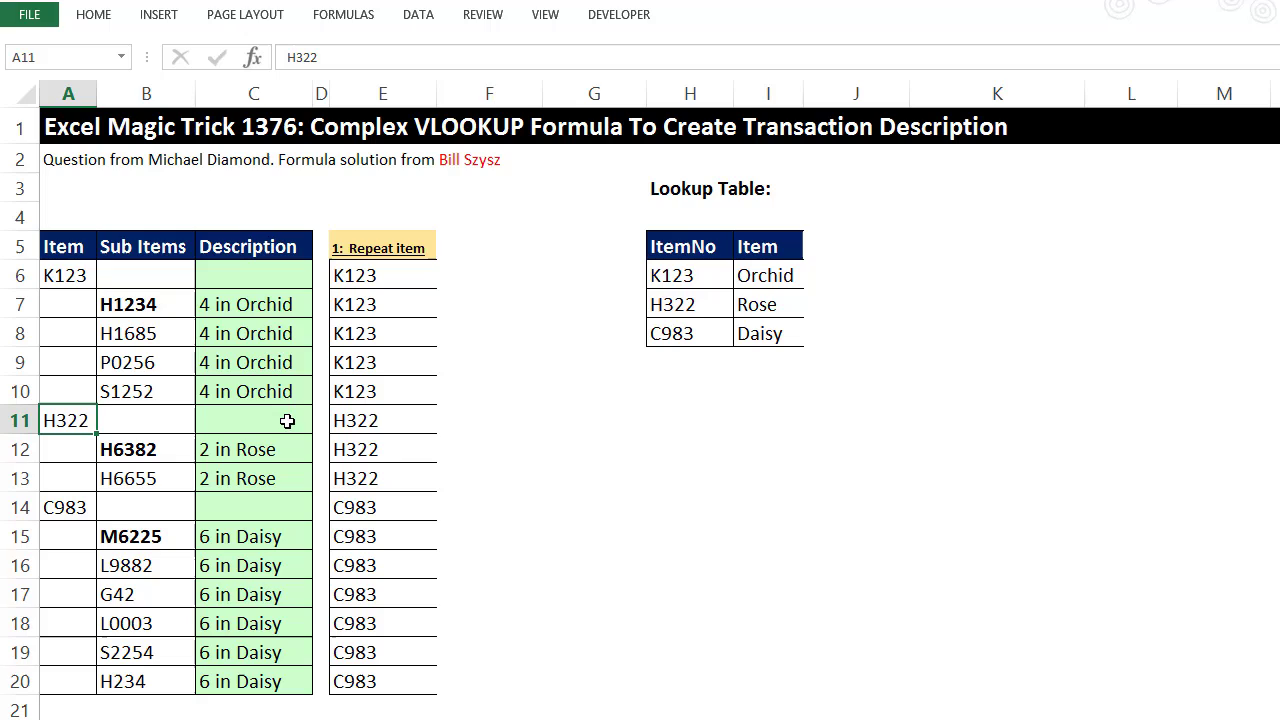
click(343, 422)
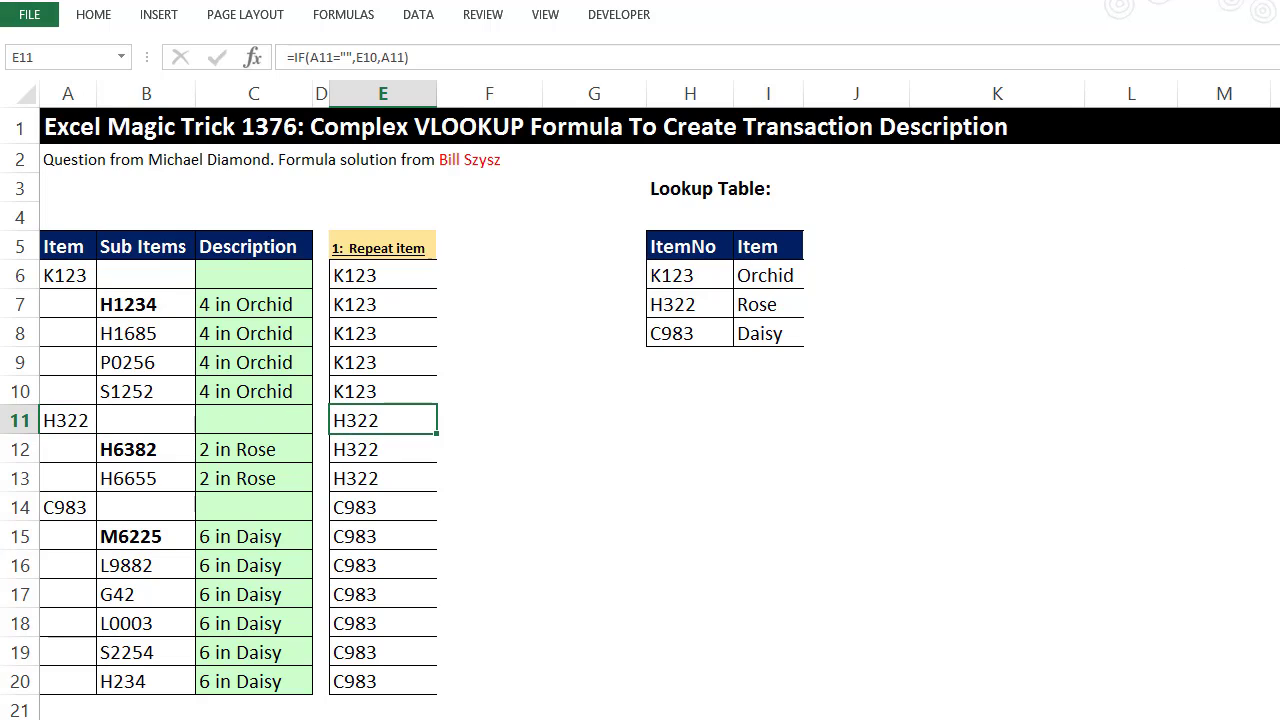
Step: Enter y in cell O4 to reveal the "2: Add countif" column beside the lookup table
click(1279, 217)
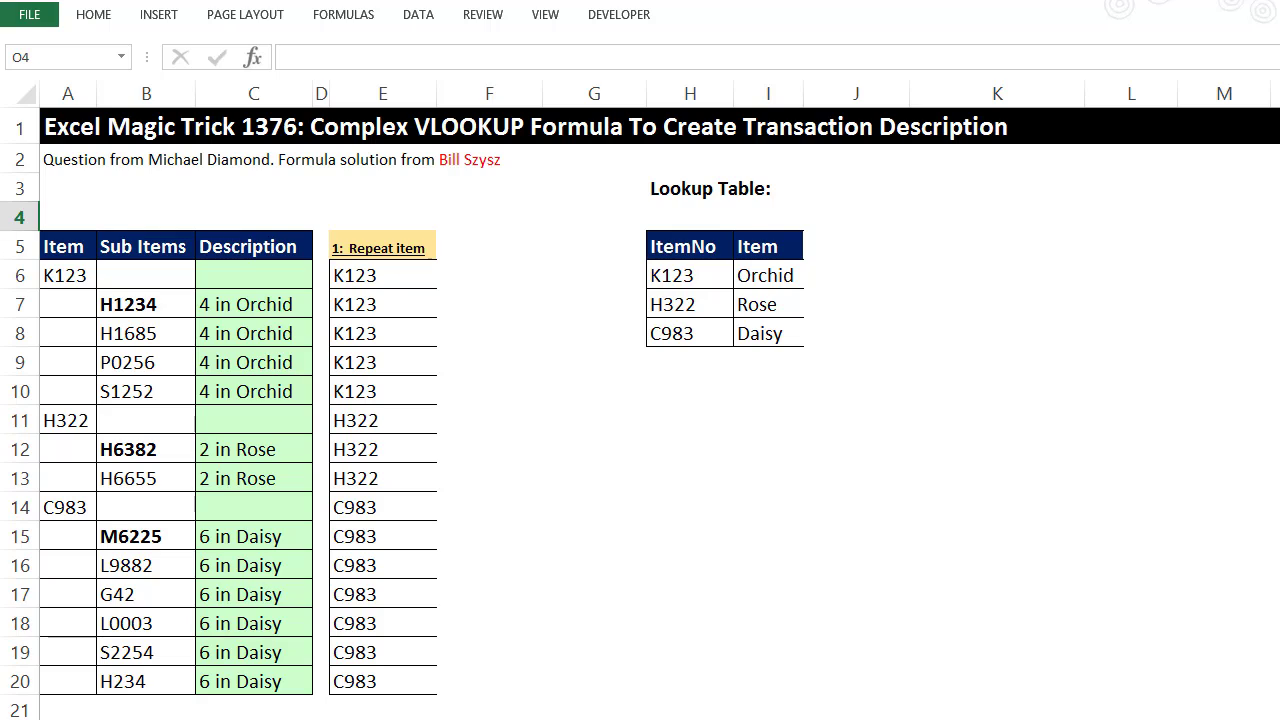
text(y)
click(1279, 478)
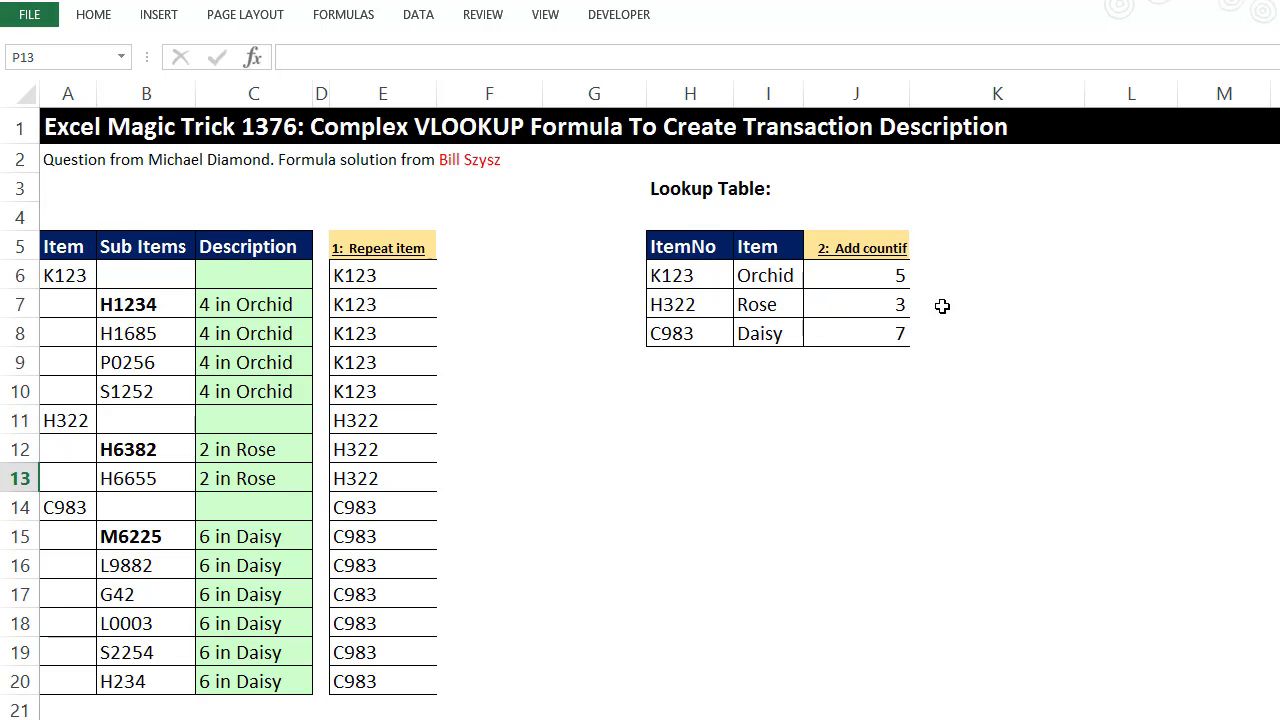
Step: Inspect the COUNTIF formula in cell J6 and its referenced ranges, comparing them with the Item column
click(856, 275)
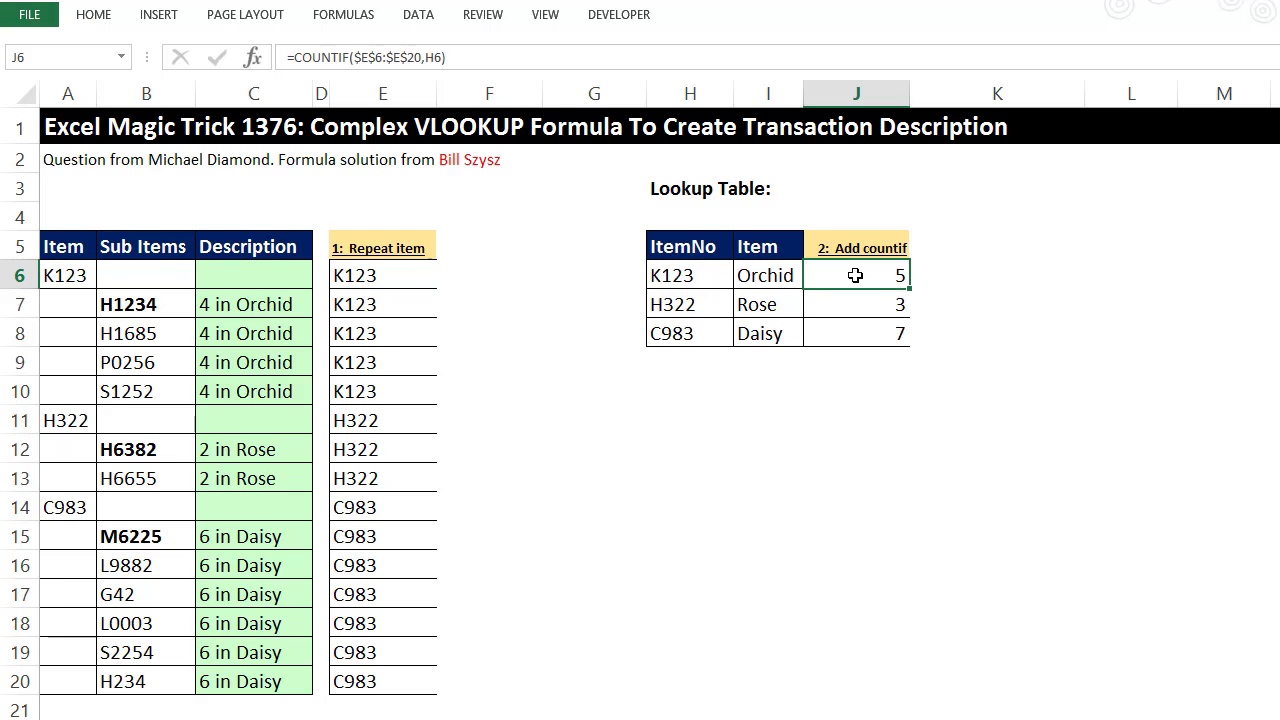
click(761, 65)
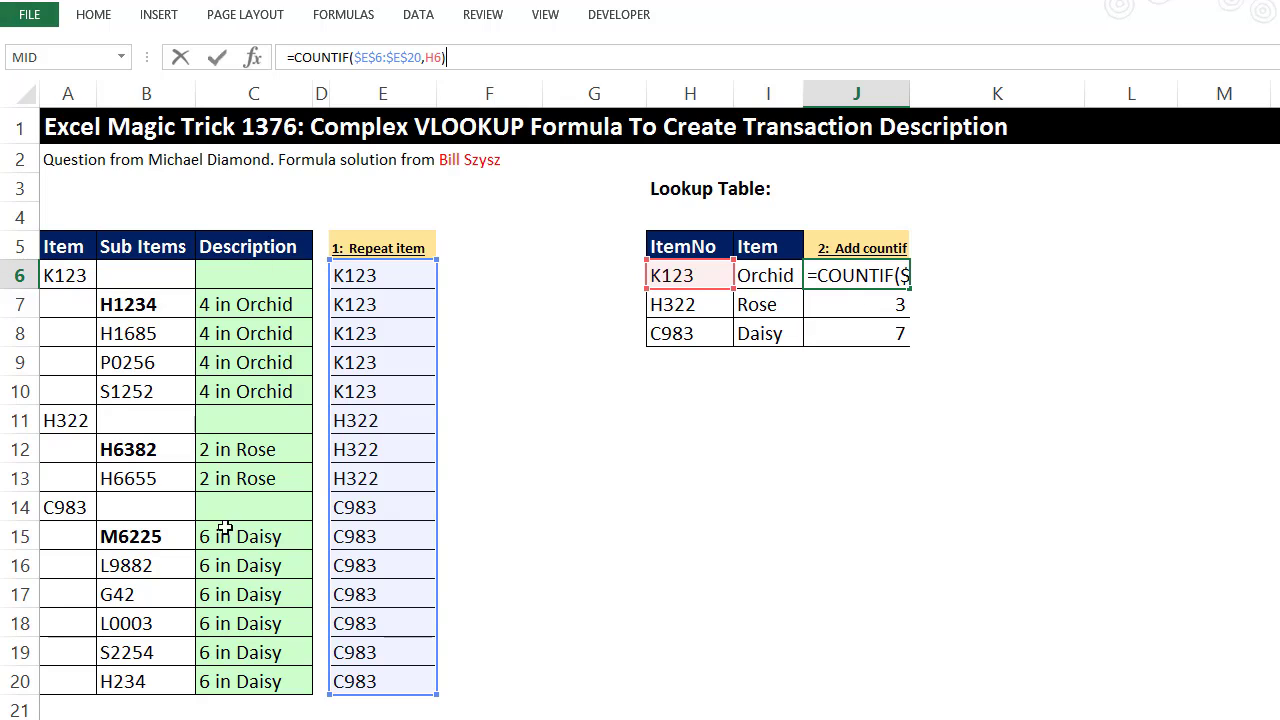
key(ctrl+Return)
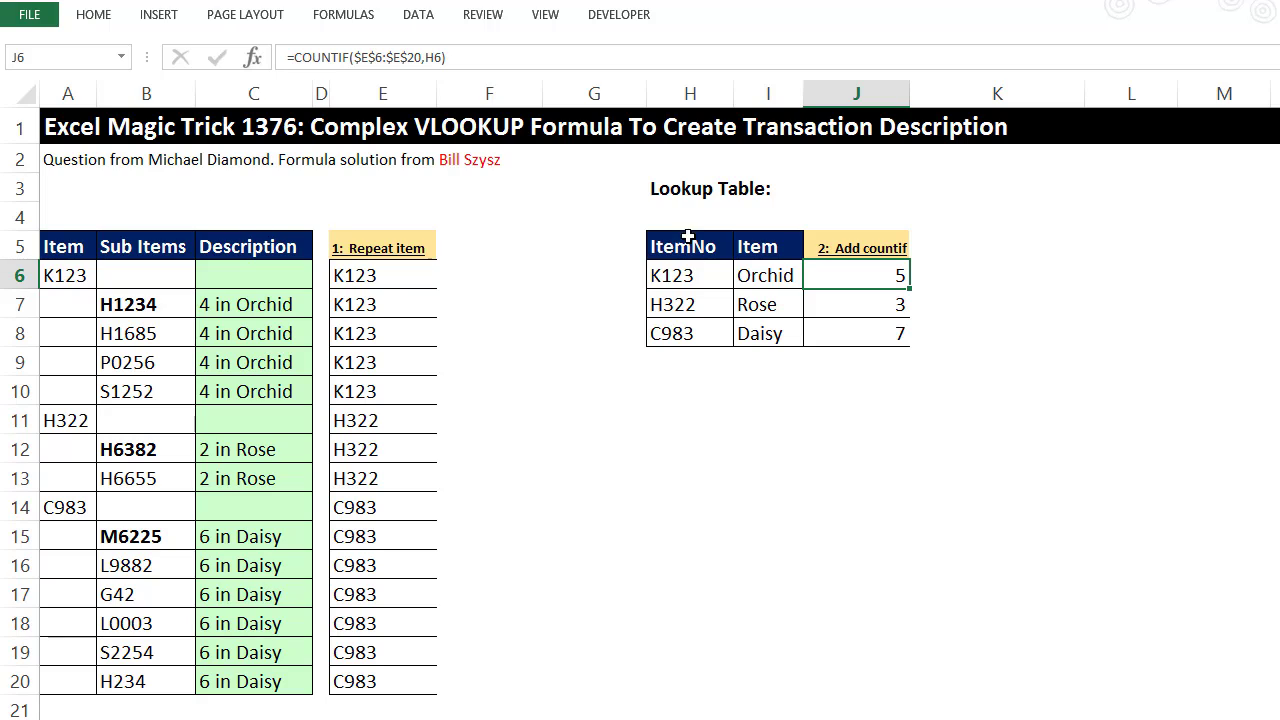
click(68, 93)
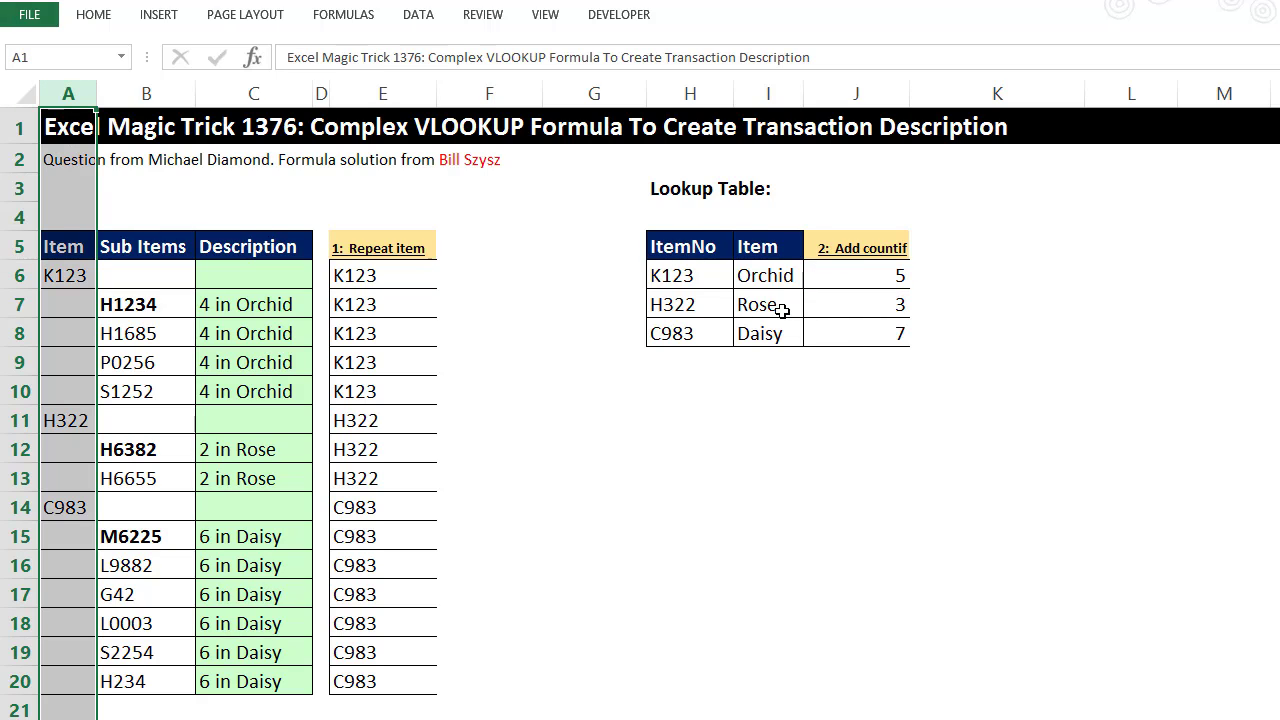
click(860, 274)
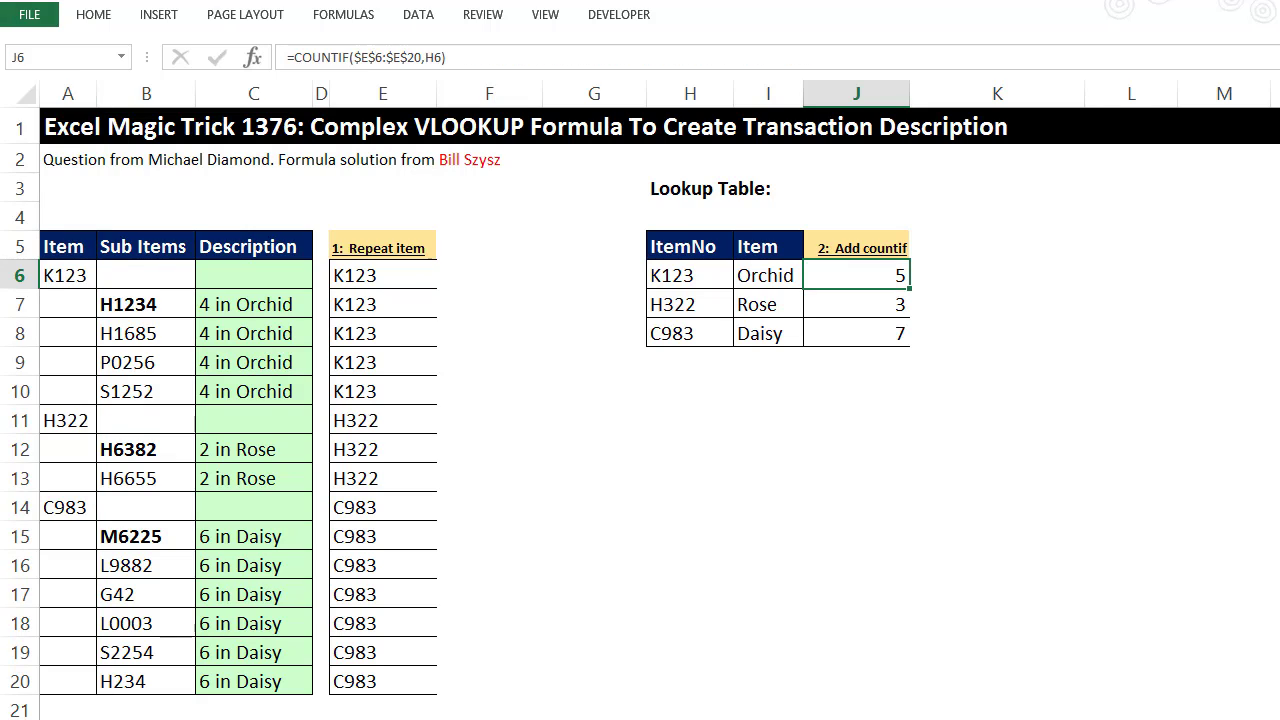
Step: Reveal the "3: Prep number & text" column through cell O5 and inspect the formulas in J6 and K6
click(1279, 246)
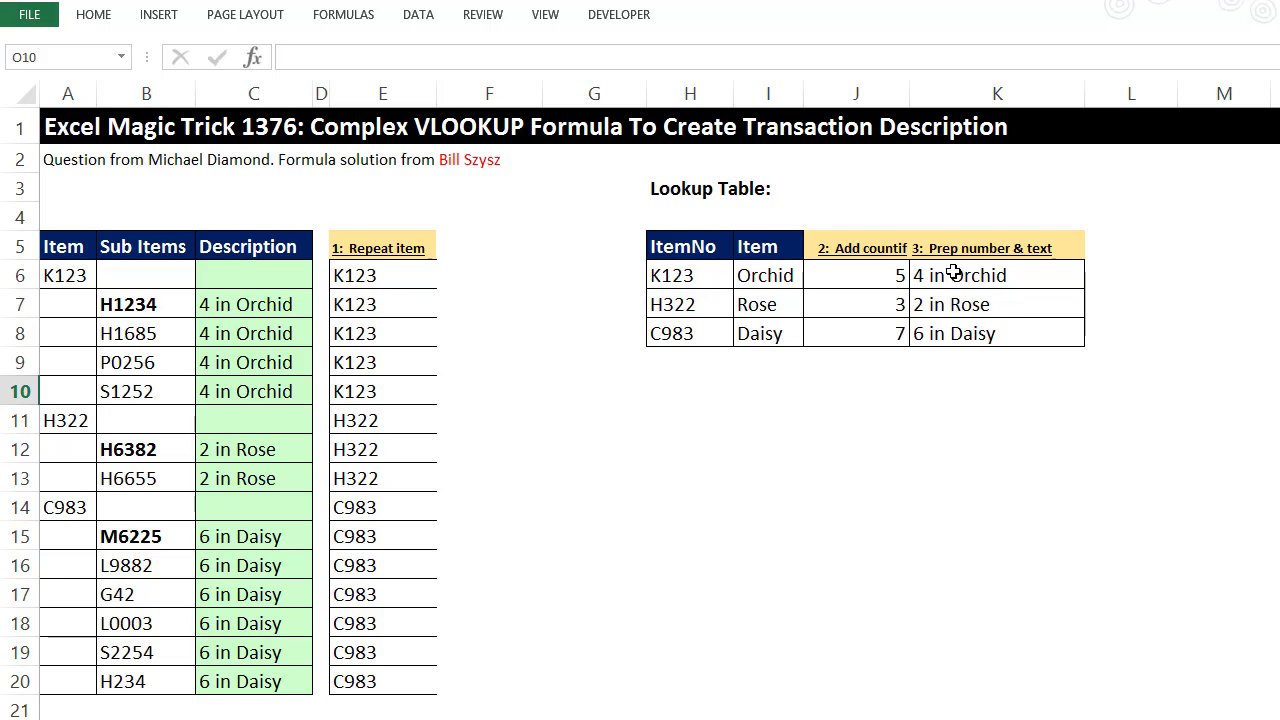
click(853, 273)
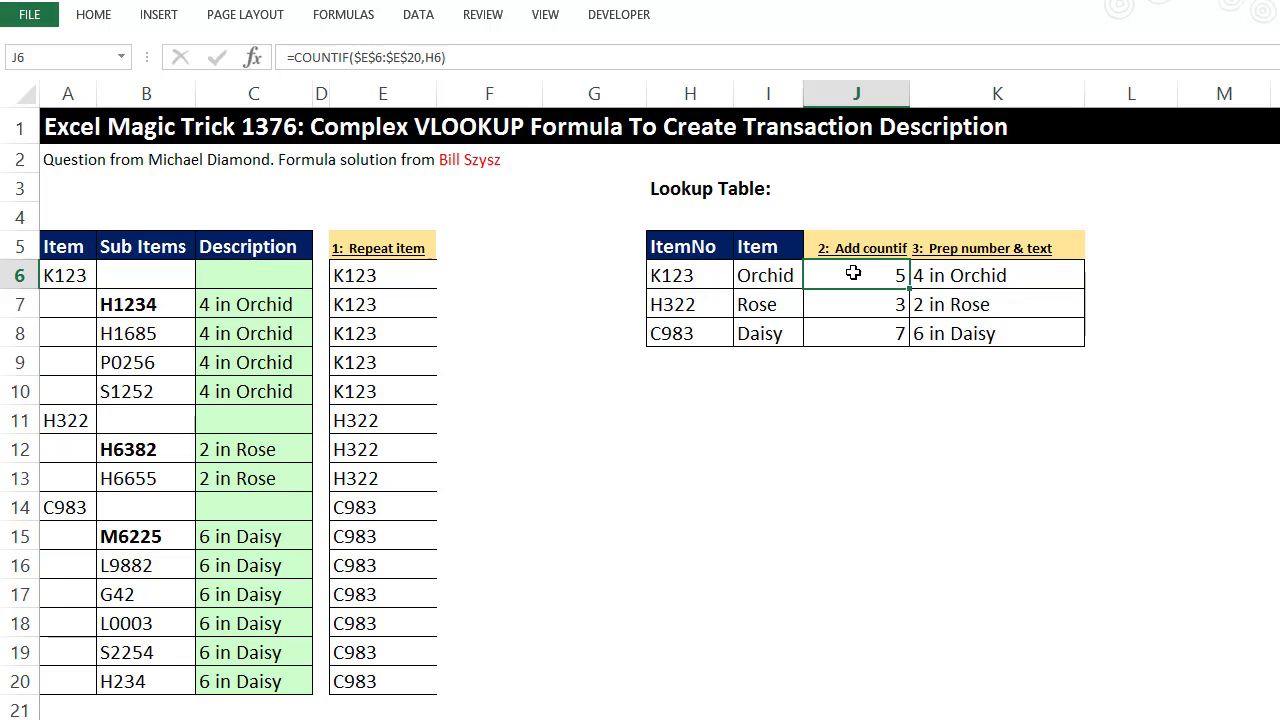
click(948, 272)
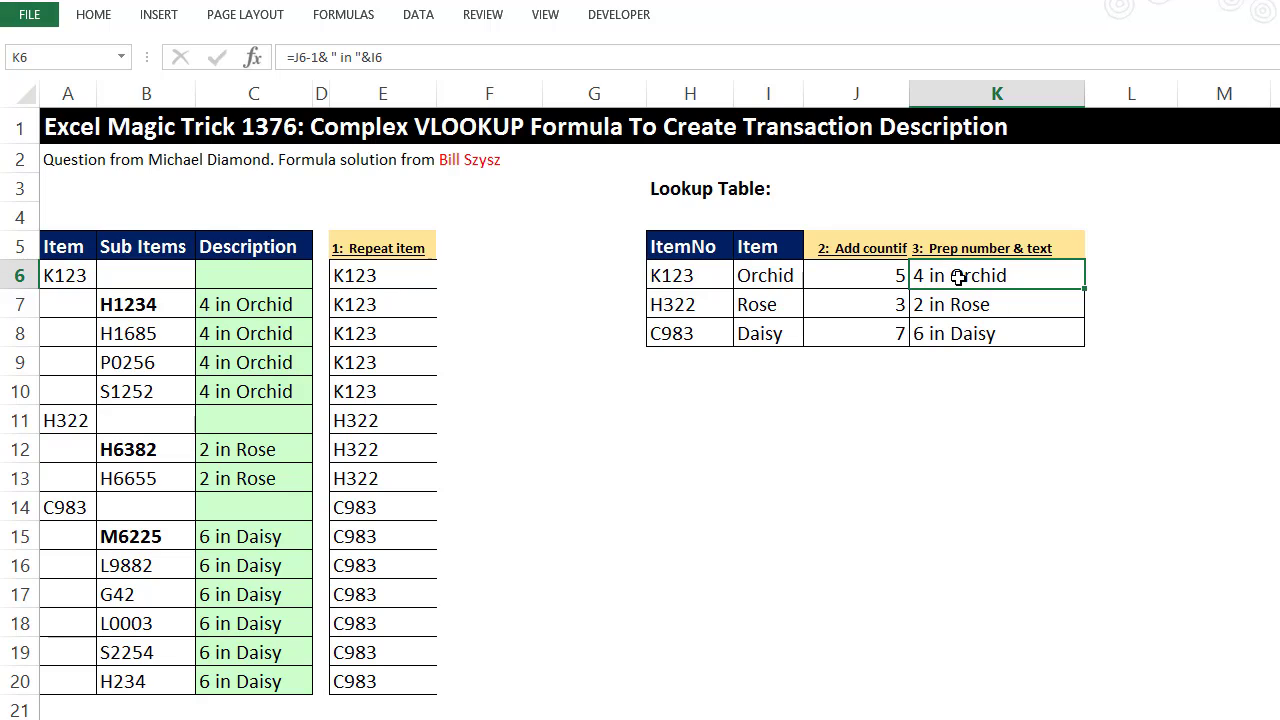
Step: Check the cell references in K6's formula and enter y in cell O6 to reveal the "4: Get answer" column
click(424, 63)
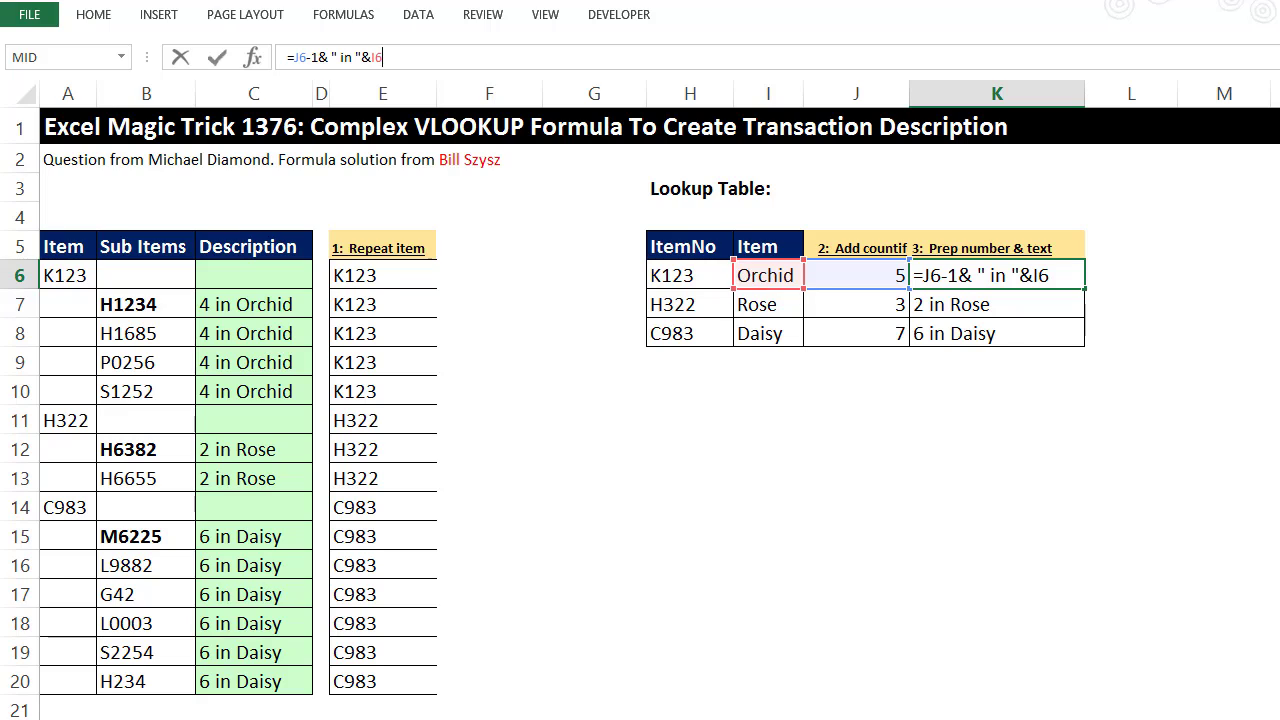
key(Escape)
key(Right)
key(Right)
key(Right)
key(Right)
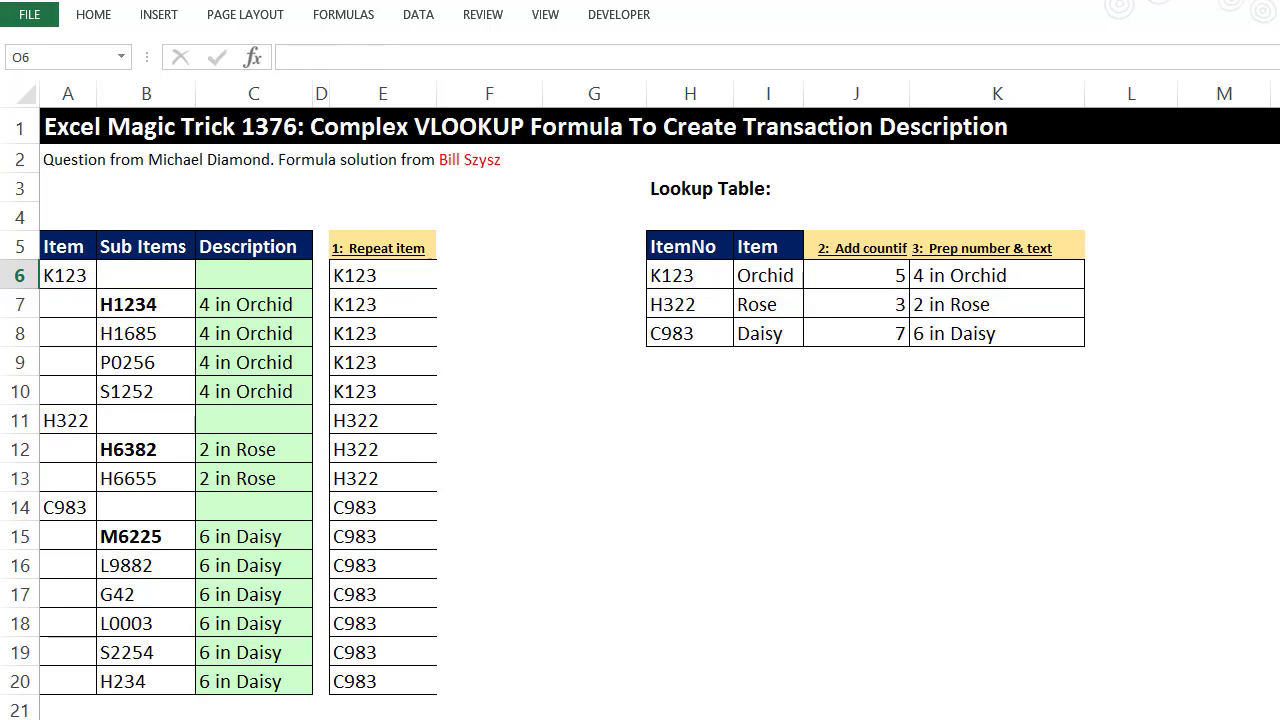
text(y)
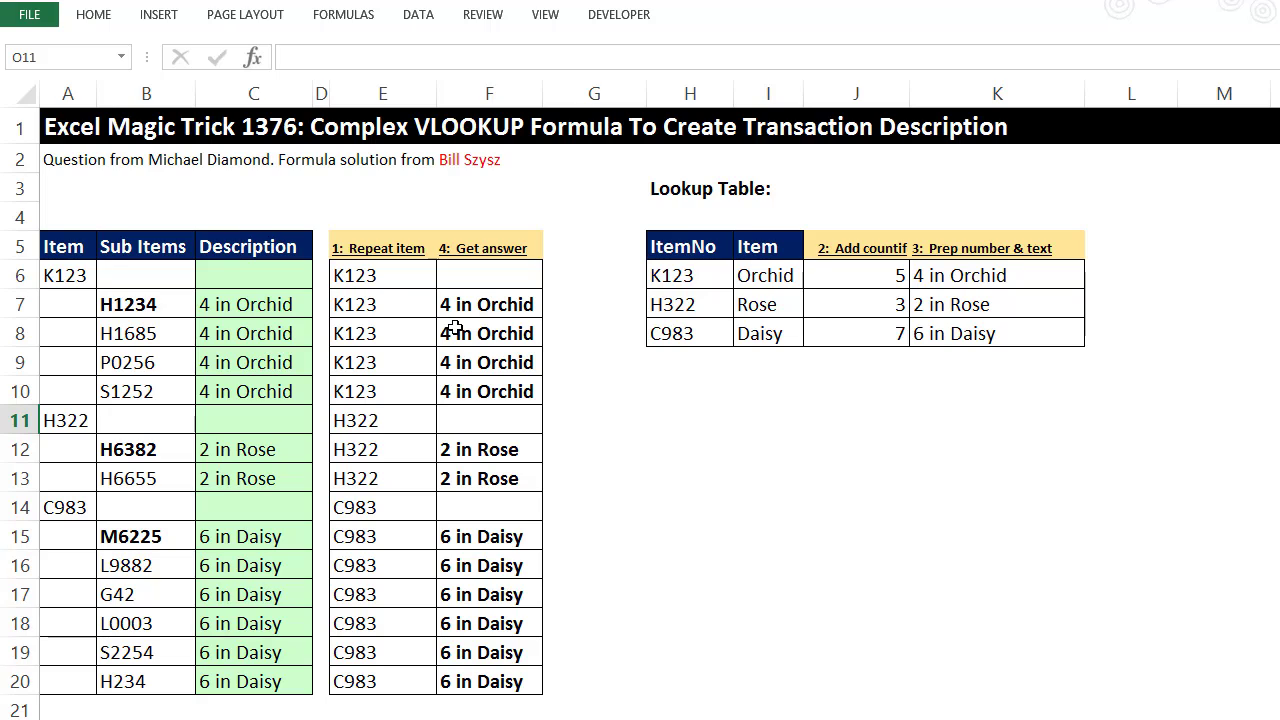
Step: Examine the blank-cell IF test in F6's formula and compare the Get answer column with the Description column
click(486, 280)
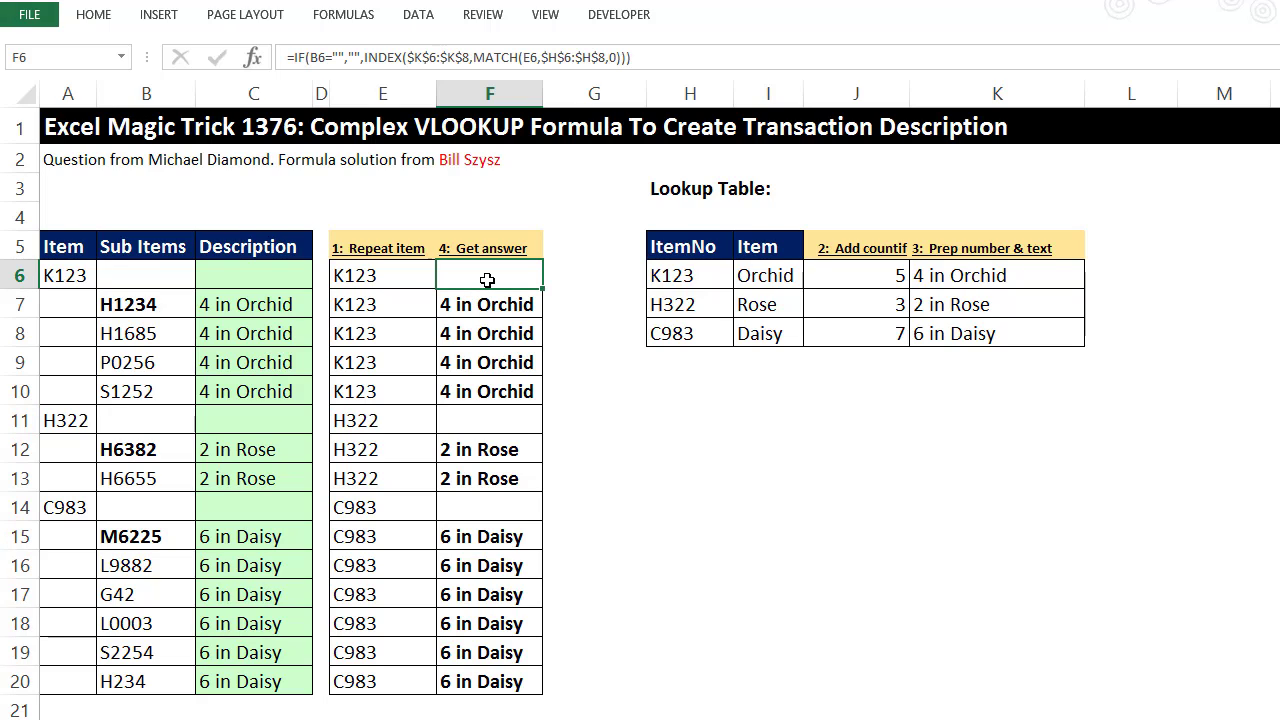
click(333, 55)
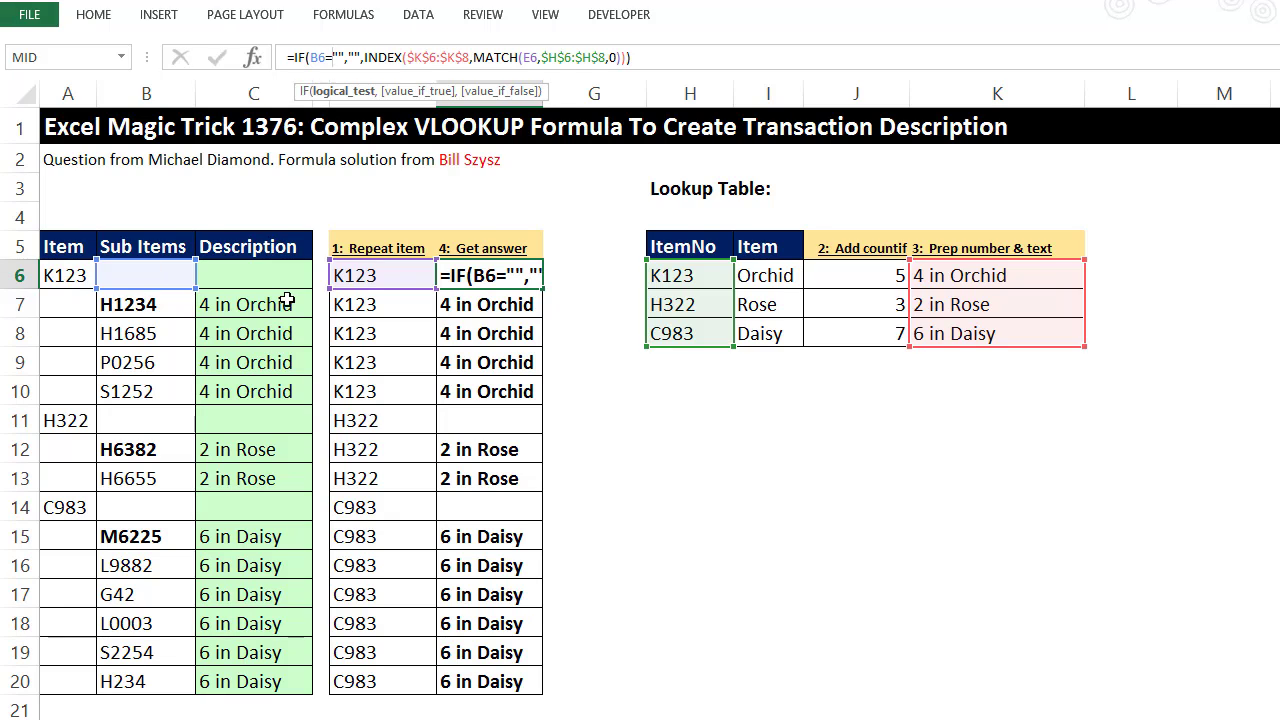
key(Escape)
click(490, 94)
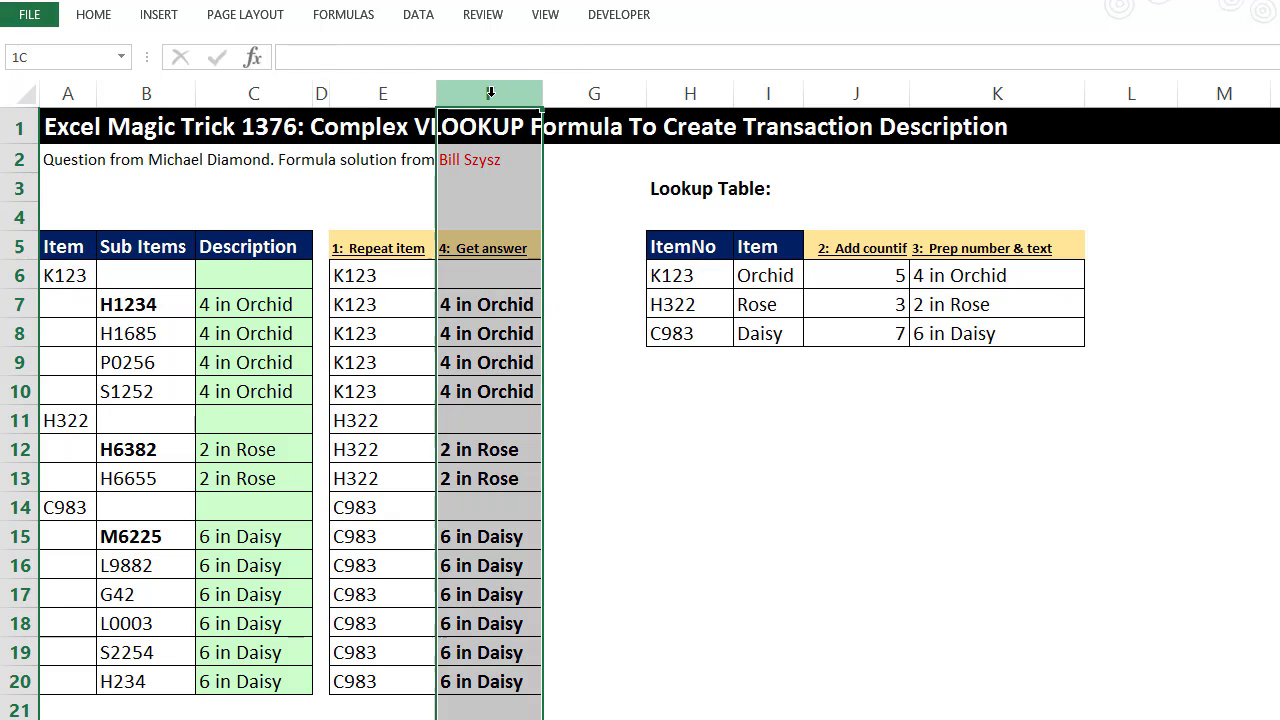
click(271, 95)
click(490, 94)
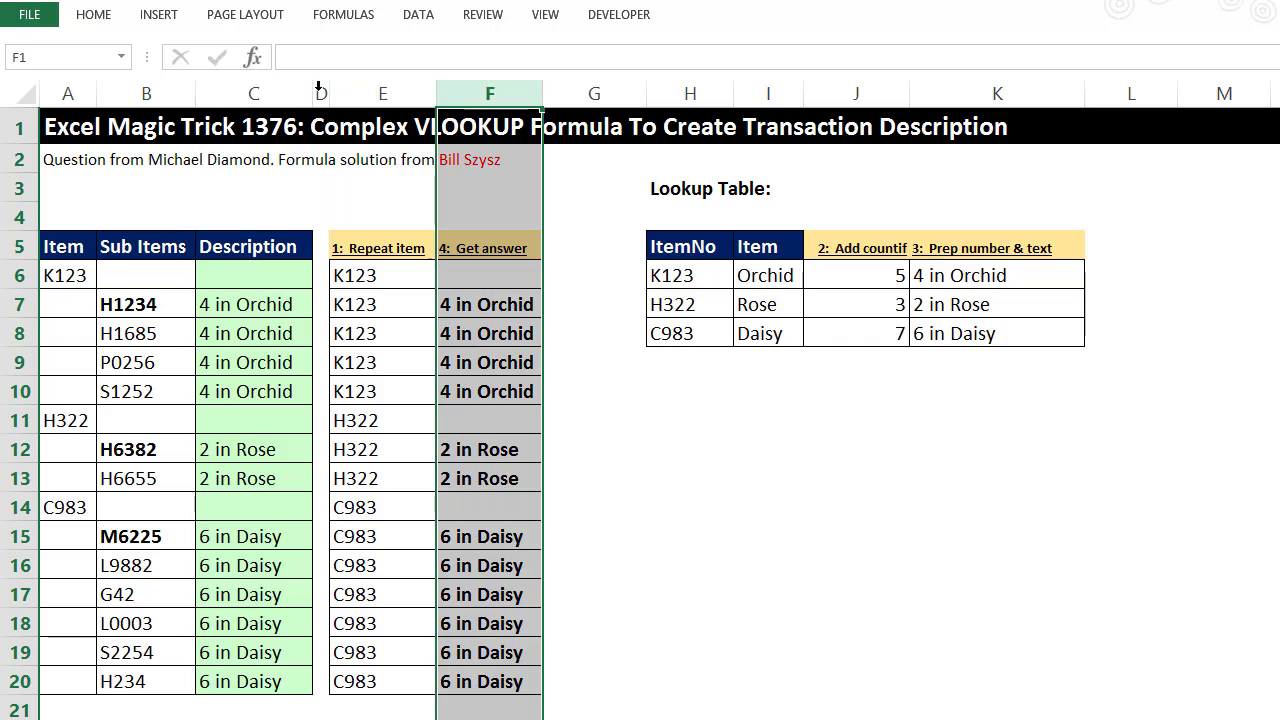
click(267, 92)
click(476, 279)
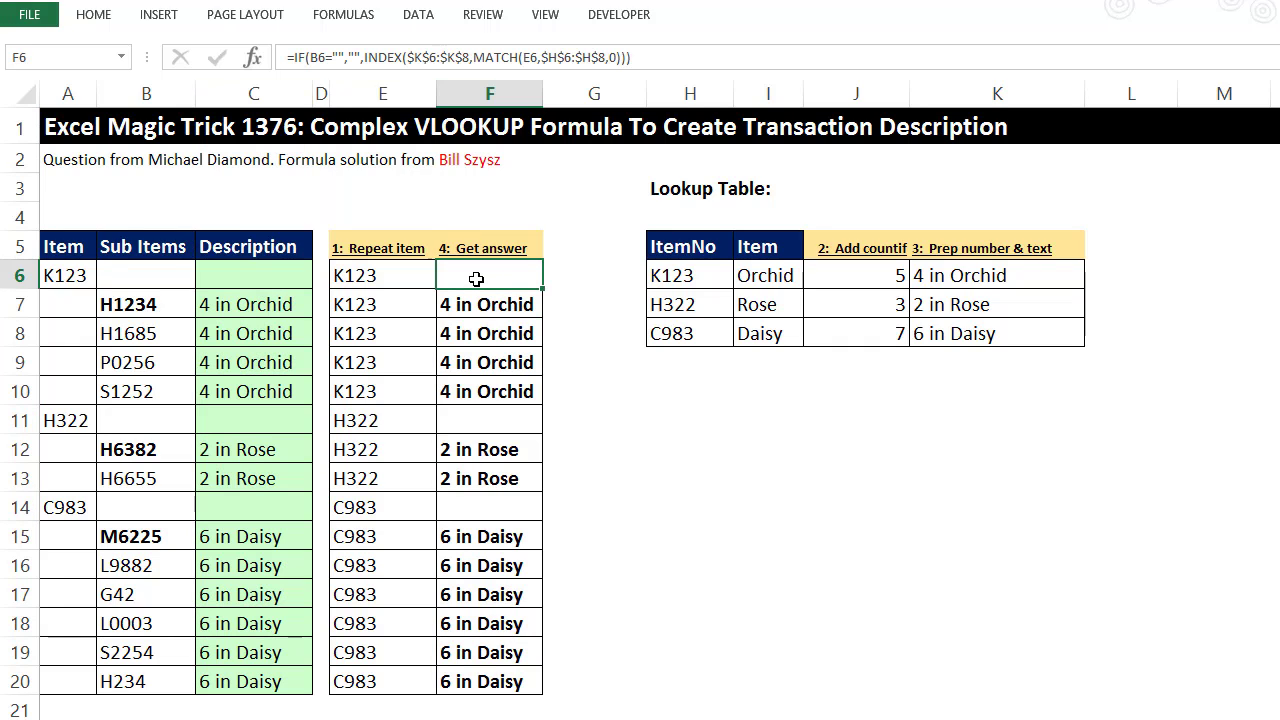
Step: Inspect the INDEX and MATCH arguments in F7's formula and the lookup table ranges they reference
click(480, 303)
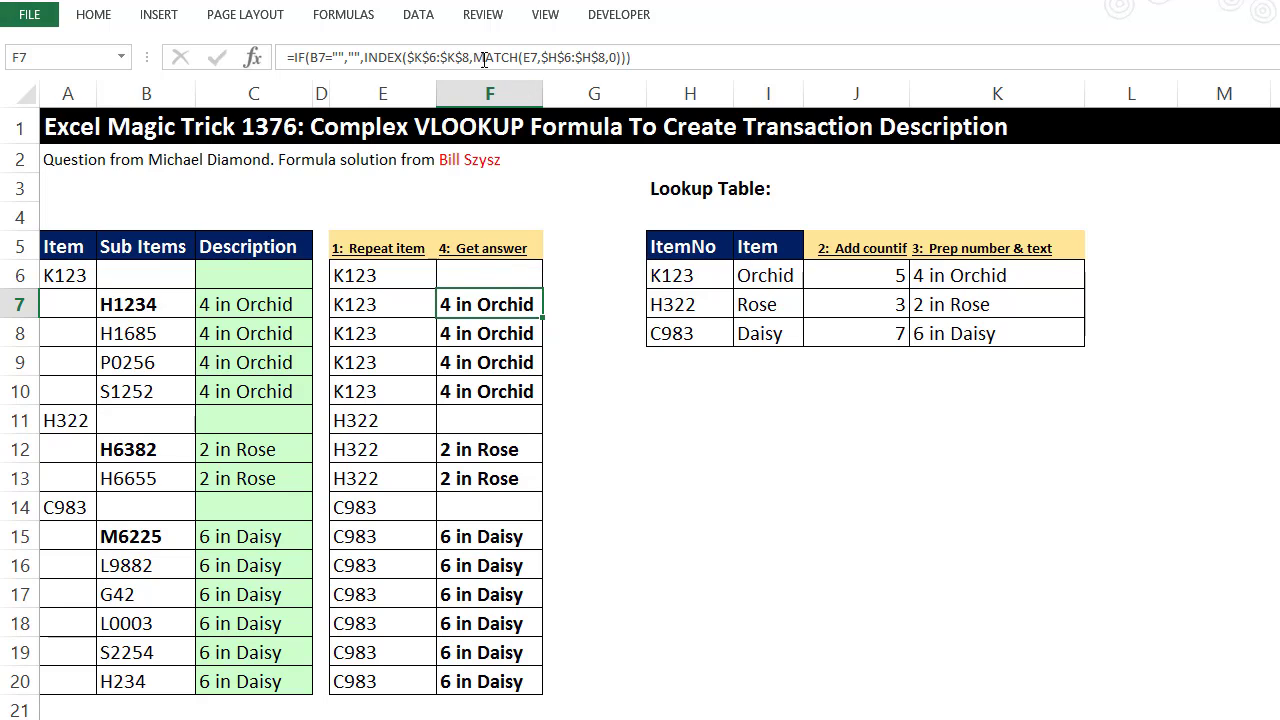
click(473, 57)
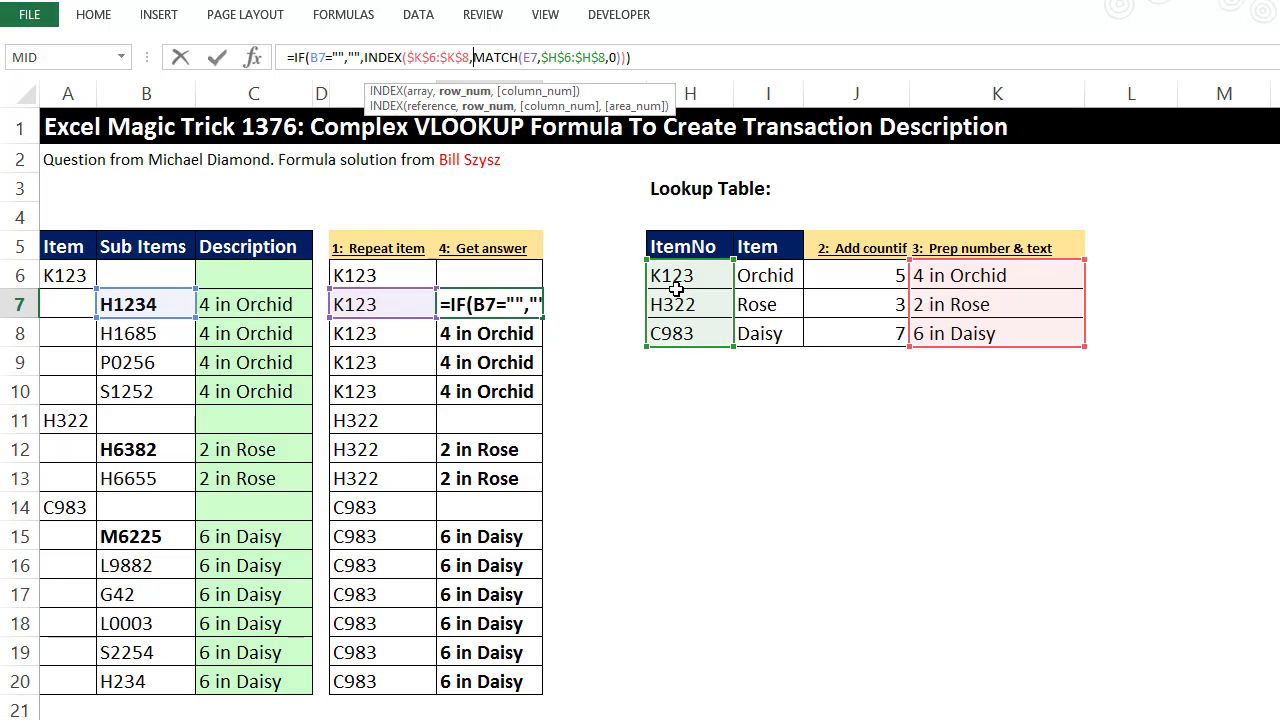
click(432, 57)
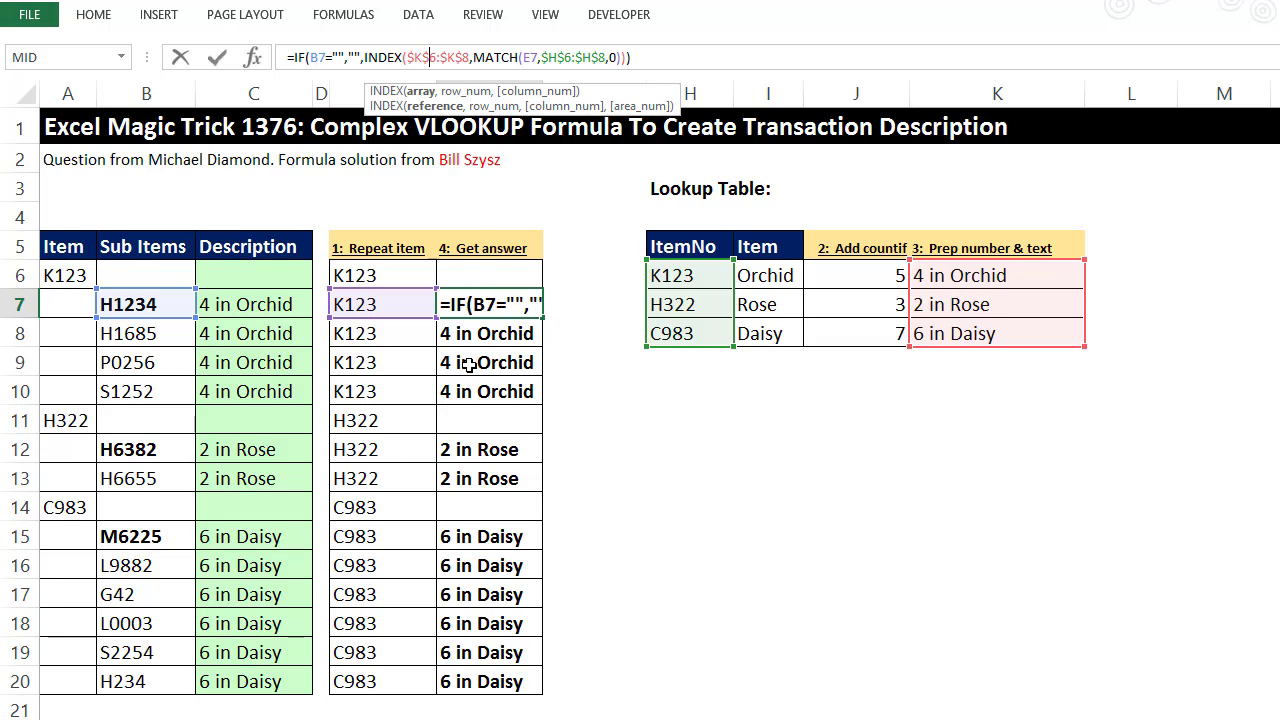
key(ctrl+Return)
Step: Compare the Get answer formulas in F6, F8, F10 and F11 for item rows and sub item rows
click(497, 270)
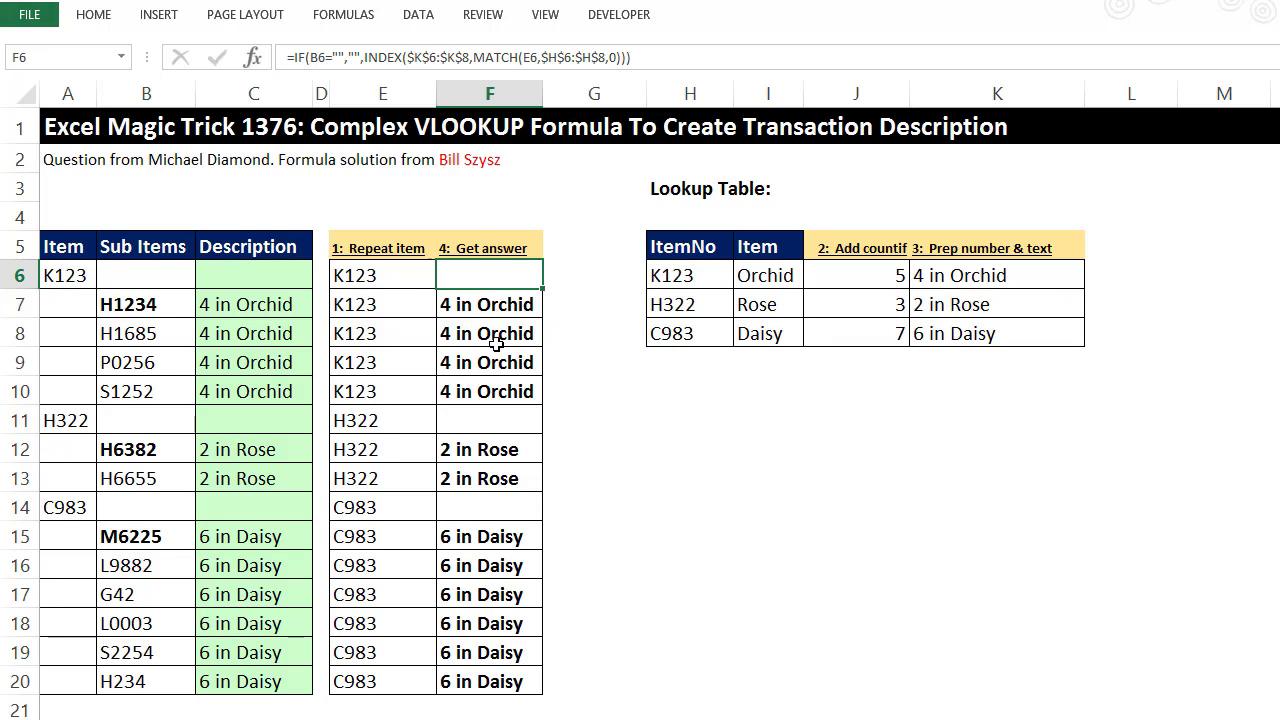
click(480, 326)
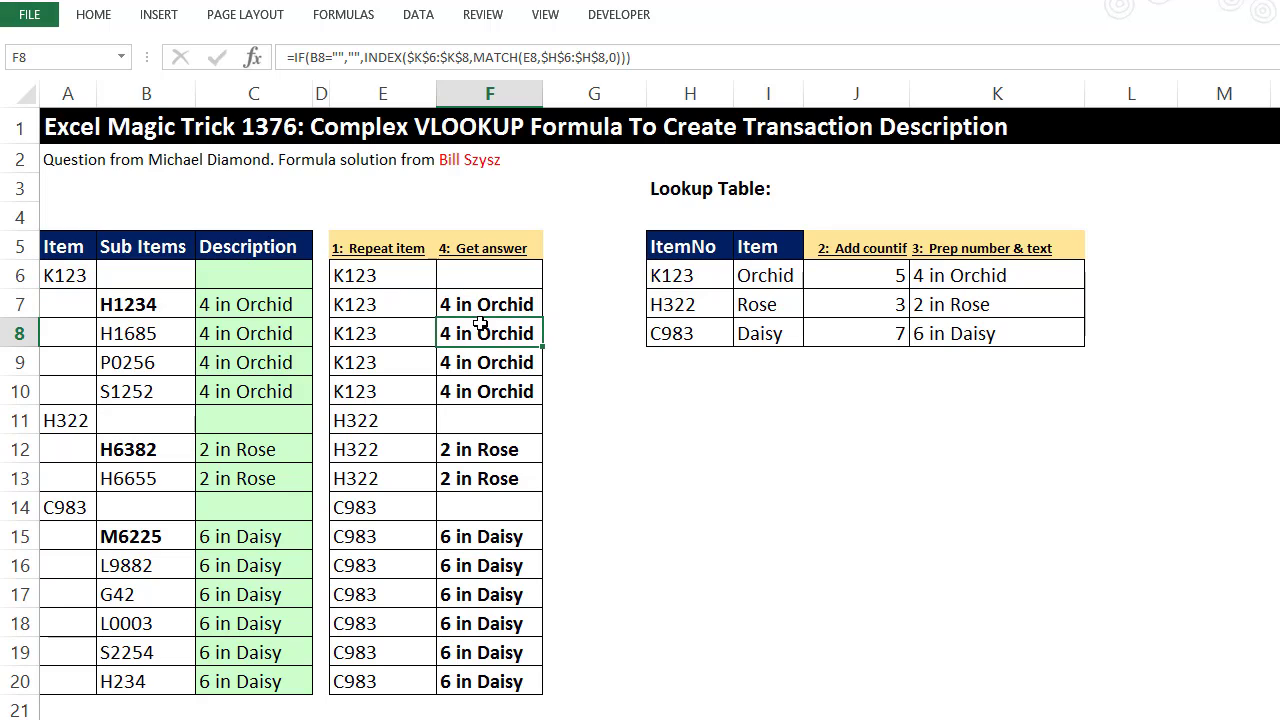
click(486, 396)
click(490, 432)
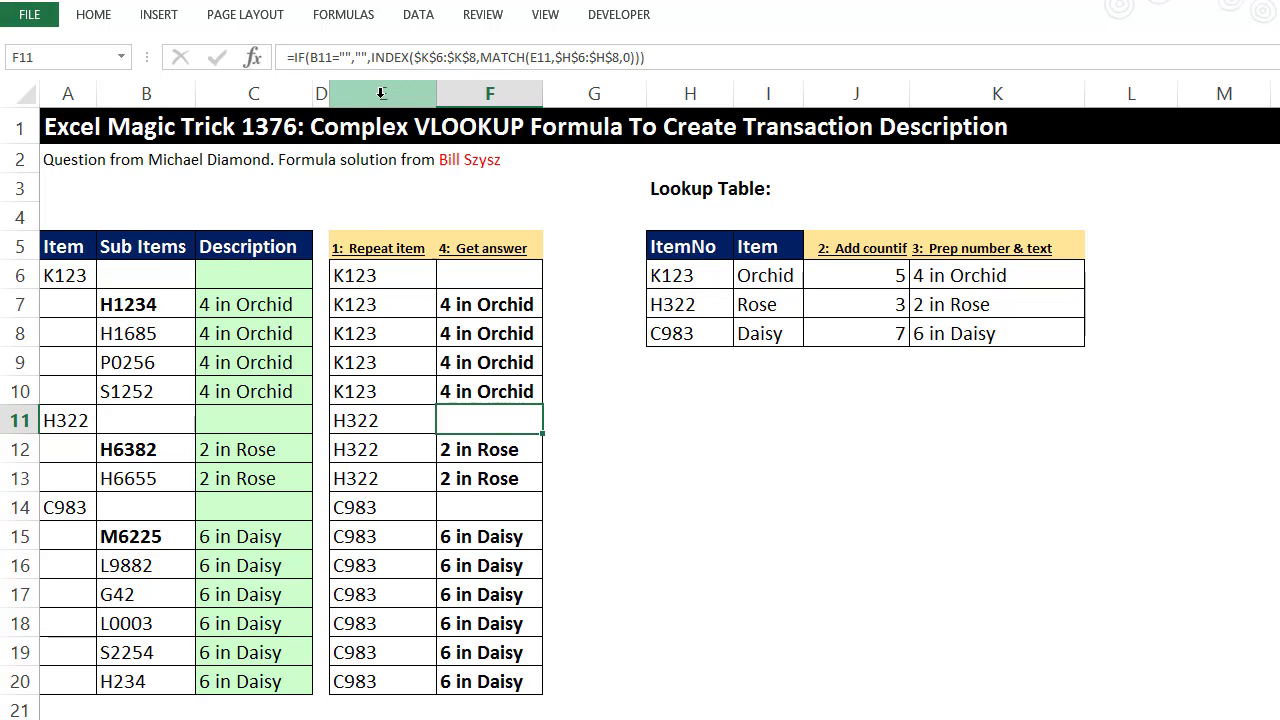
Step: Review the helper columns E:F and J:K and recheck the Repeat item formula in E6
drag(380, 93, 450, 92)
drag(869, 96, 923, 97)
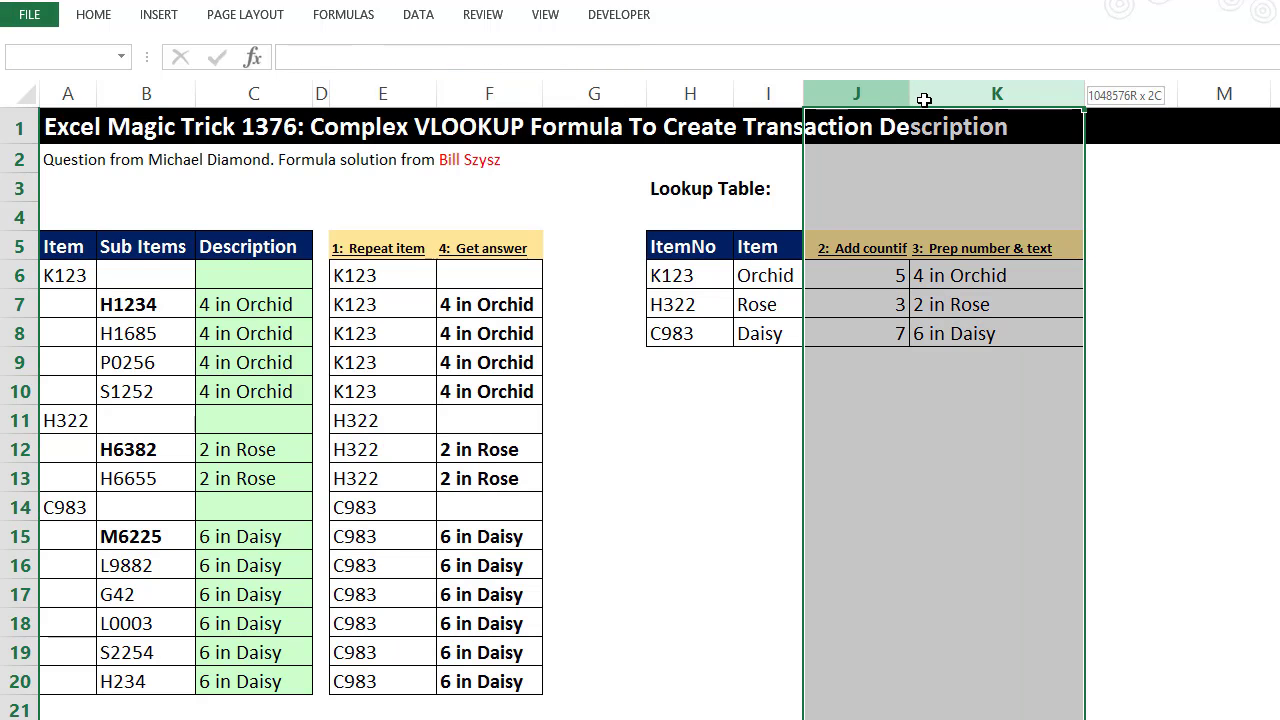
click(606, 203)
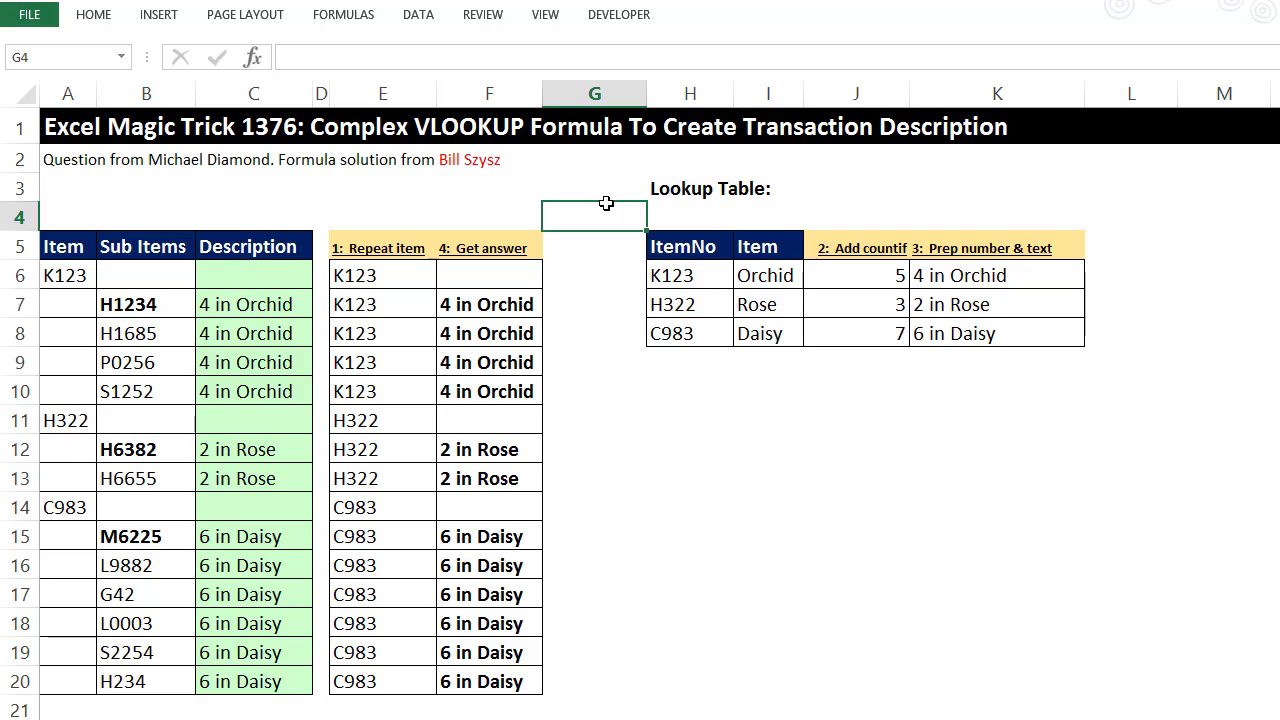
click(390, 275)
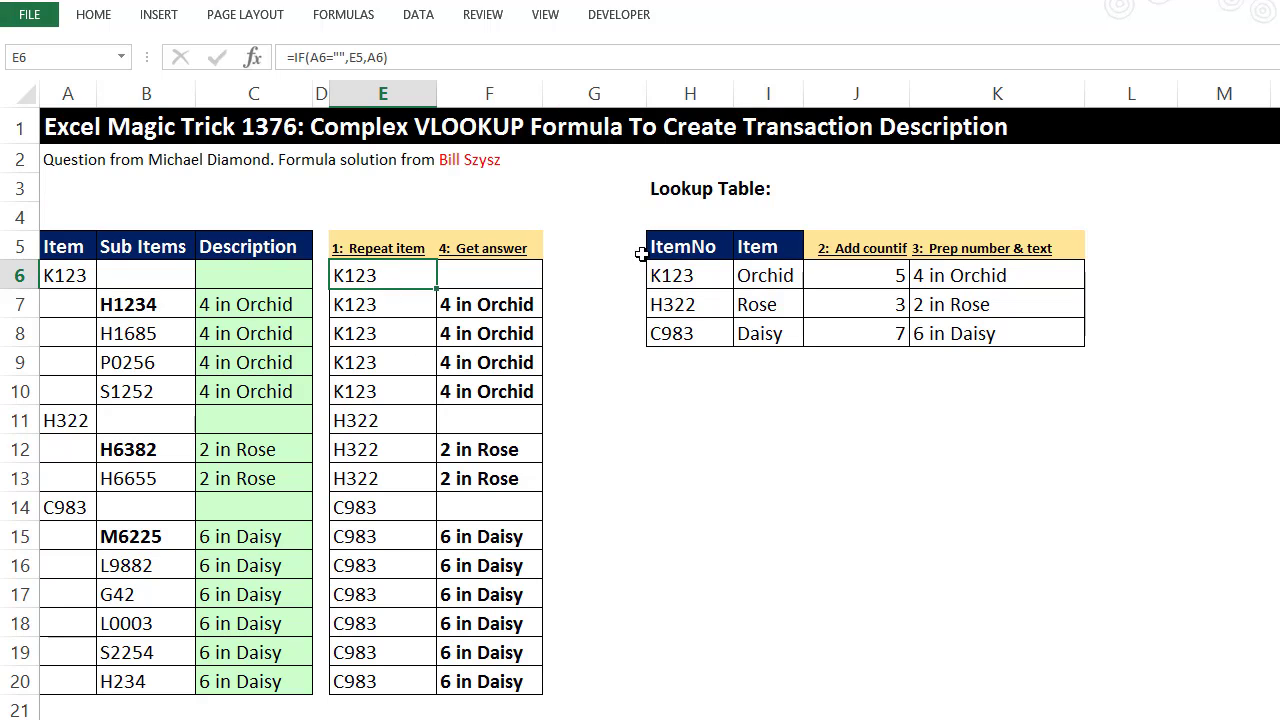
click(598, 250)
Step: Switch to the worksheet with the single-cell VLOOKUP Description formula and the "Too Long" column
key(ctrl+Page_Up)
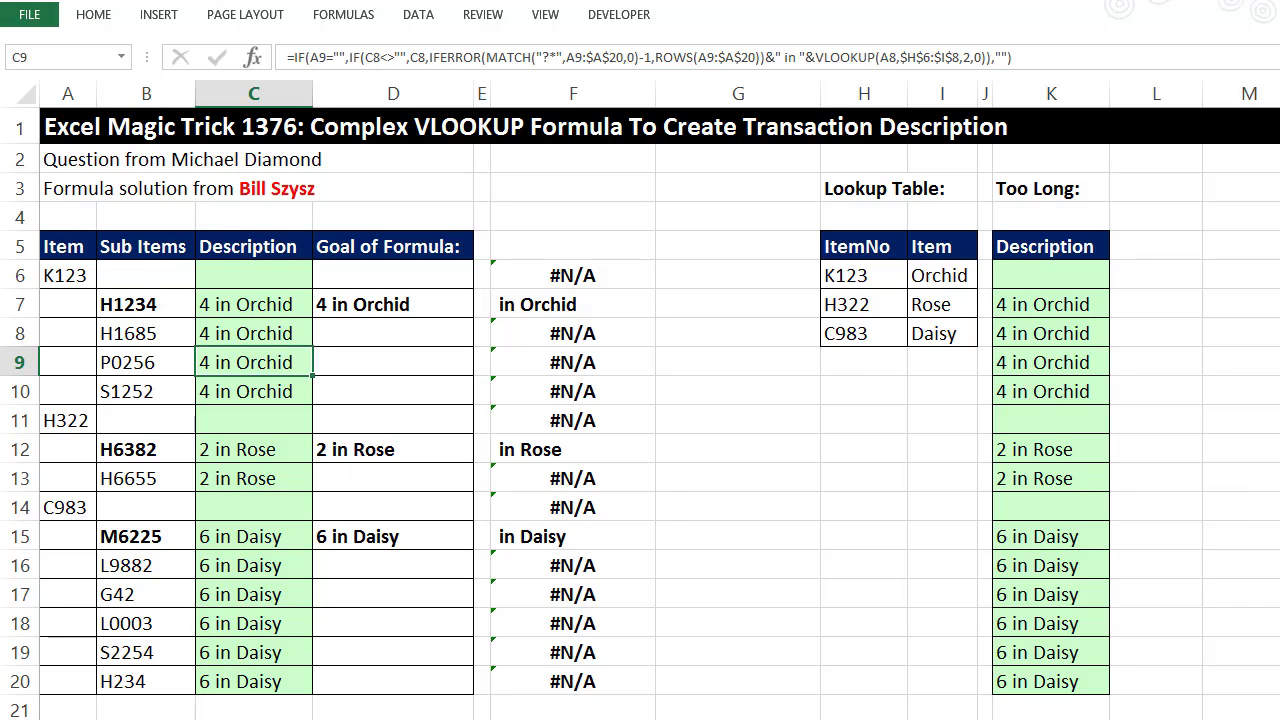
key(ctrl+Page_Up)
key(ctrl+Page_Down)
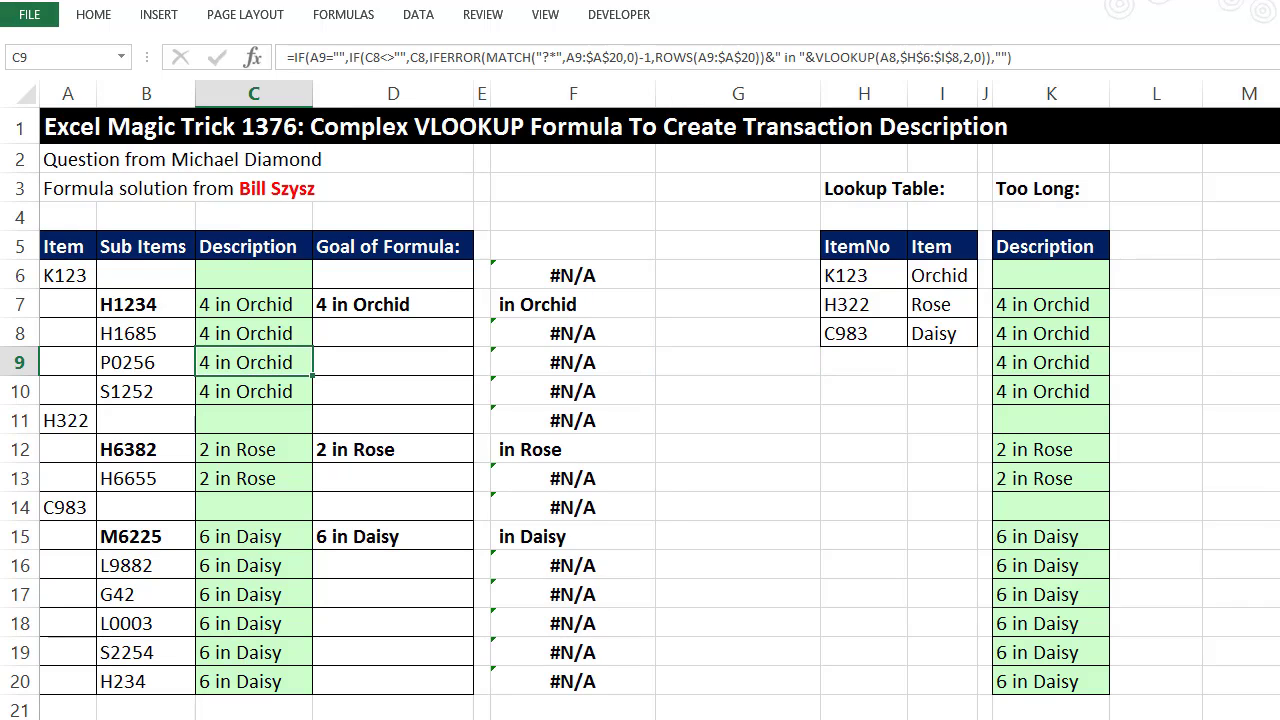